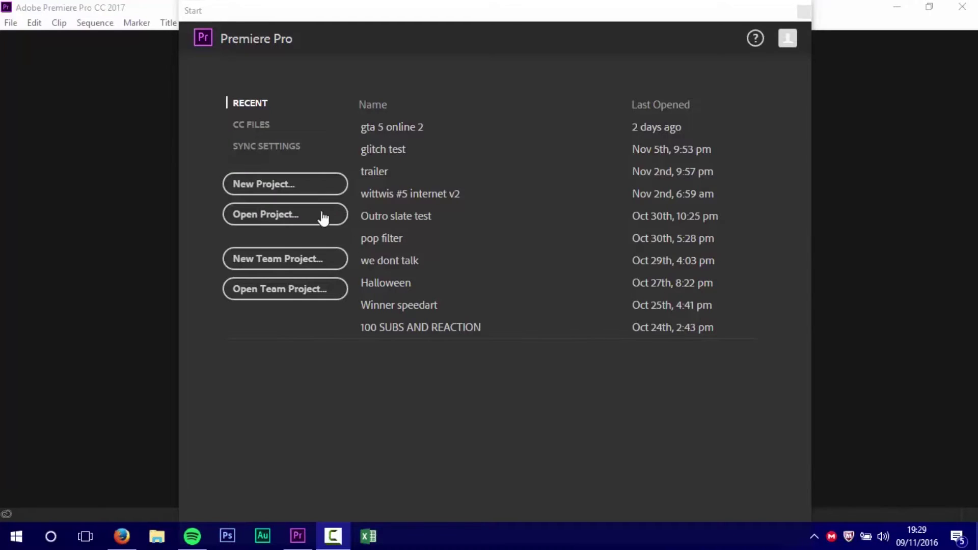
Create a new project named 'Glitchy haxs'.
{"action": "left_click", "coordinate": [309, 192]}
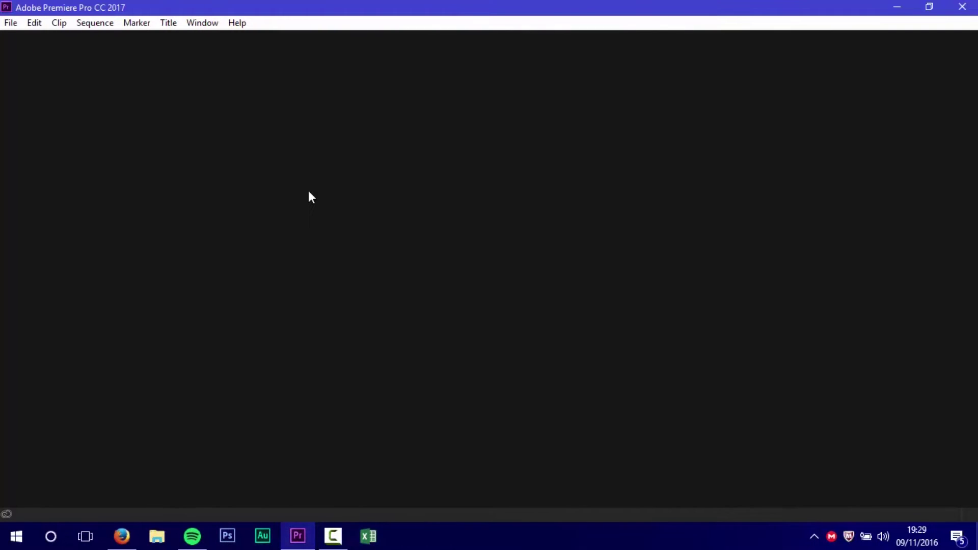
{"action": "key", "text": "Caps_Lock"}
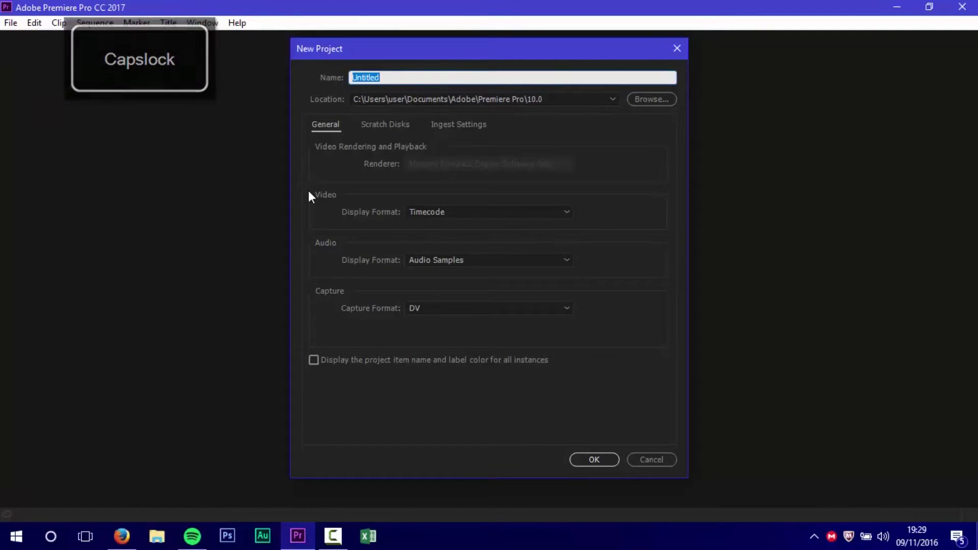
{"action": "type", "text": "G"}
{"action": "key", "text": "Caps_Lock"}
{"action": "type", "text": "litc"}
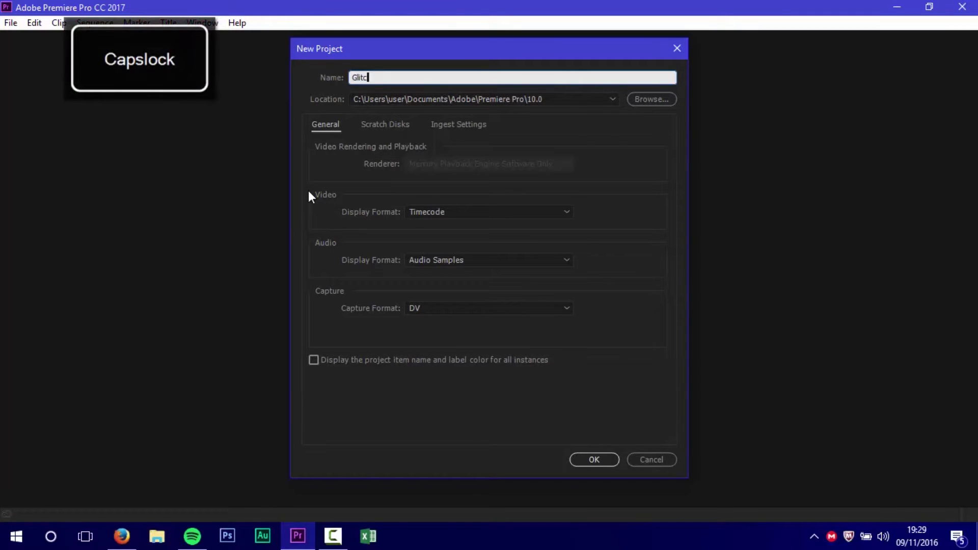
{"action": "type", "text": "hy haxs"}
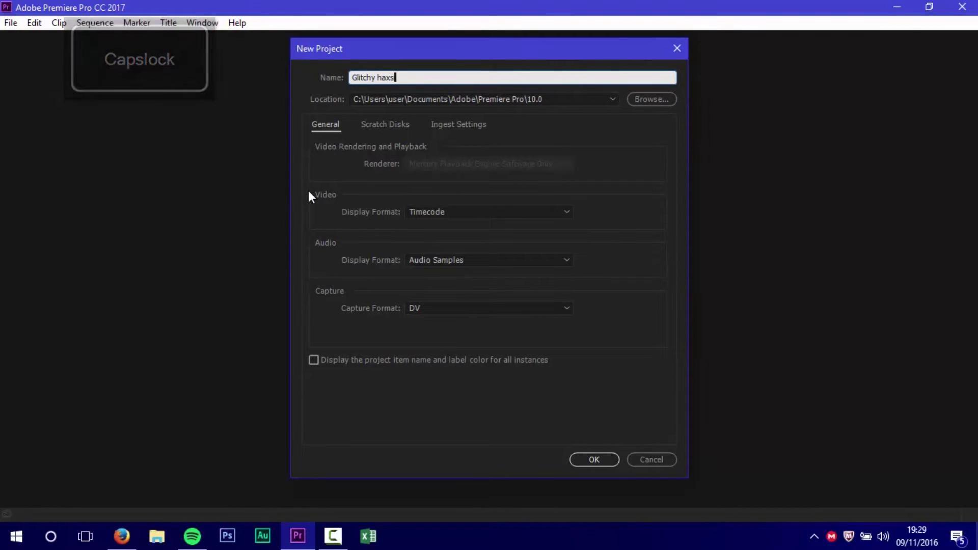
{"action": "key", "text": "Return"}
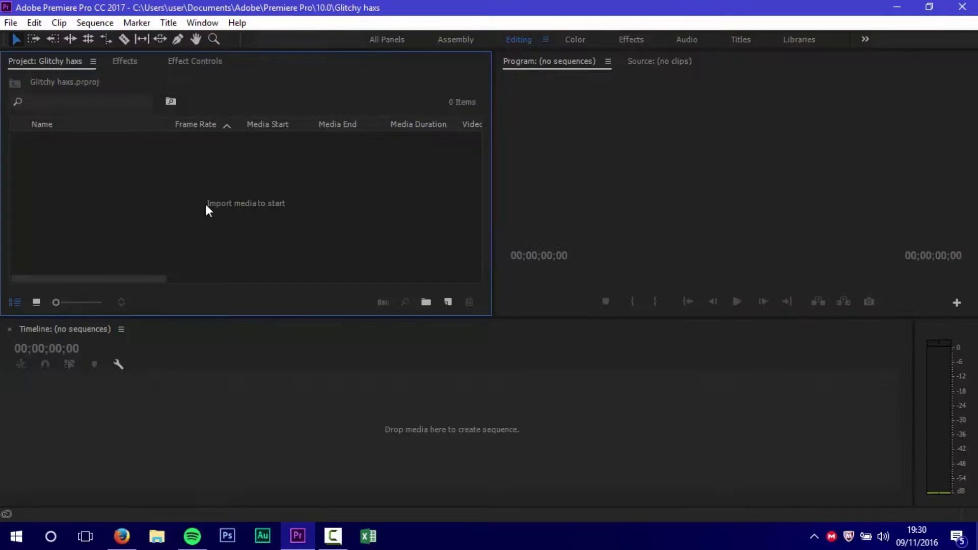
Import the webcam clip MVI_0038.MOV from the Desktop into the project.
{"action": "double_click", "coordinate": [205, 203]}
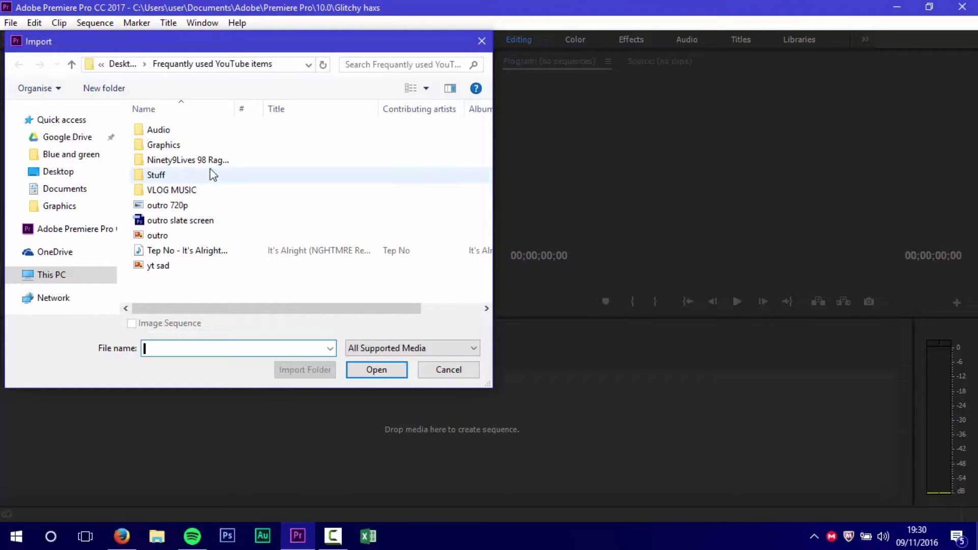
{"action": "left_click", "coordinate": [44, 198]}
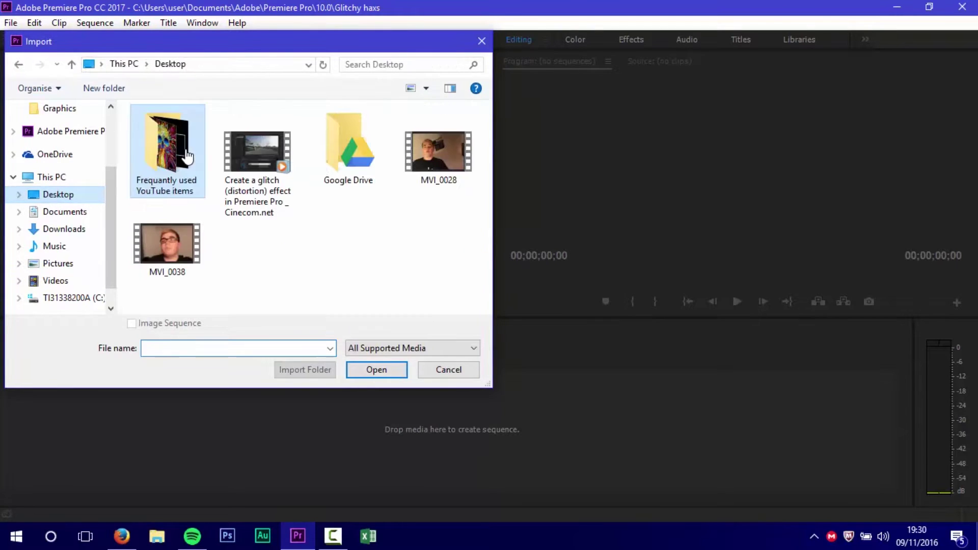
{"action": "left_click", "coordinate": [179, 246]}
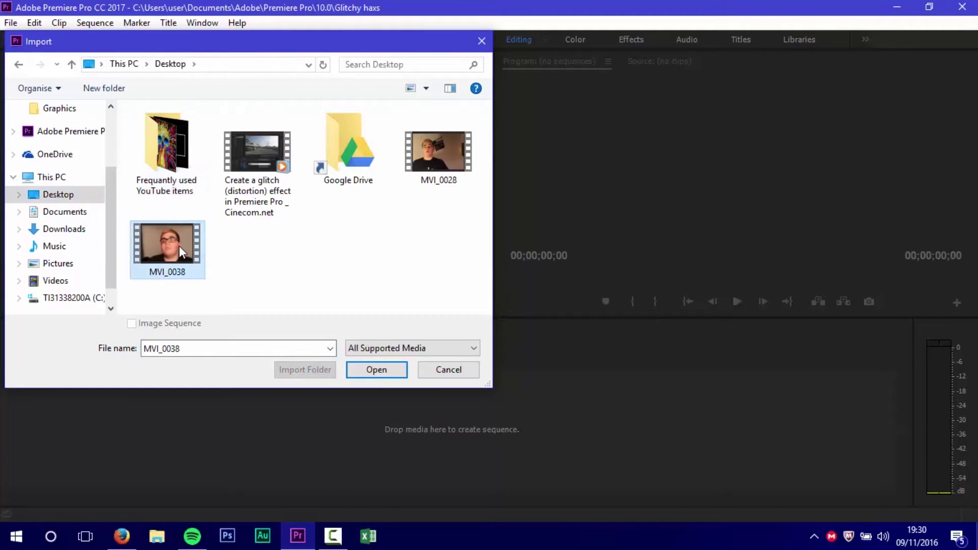
{"action": "key", "text": "Return"}
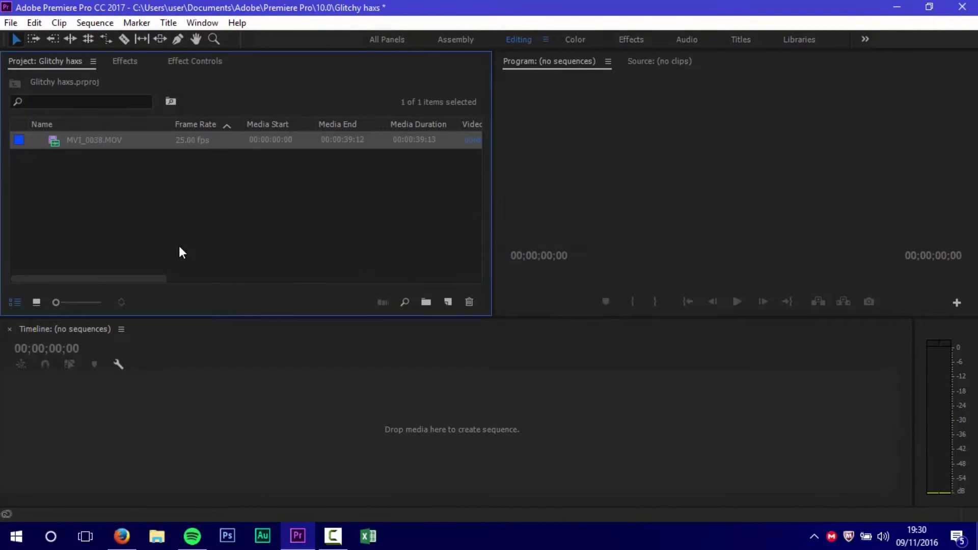
Extract Glitch Effect by Cinecom.prfpset from Glitch_Effect_in_Premiere_Pro_Cinecom.zip onto the desktop.
{"action": "left_click", "coordinate": [125, 62]}
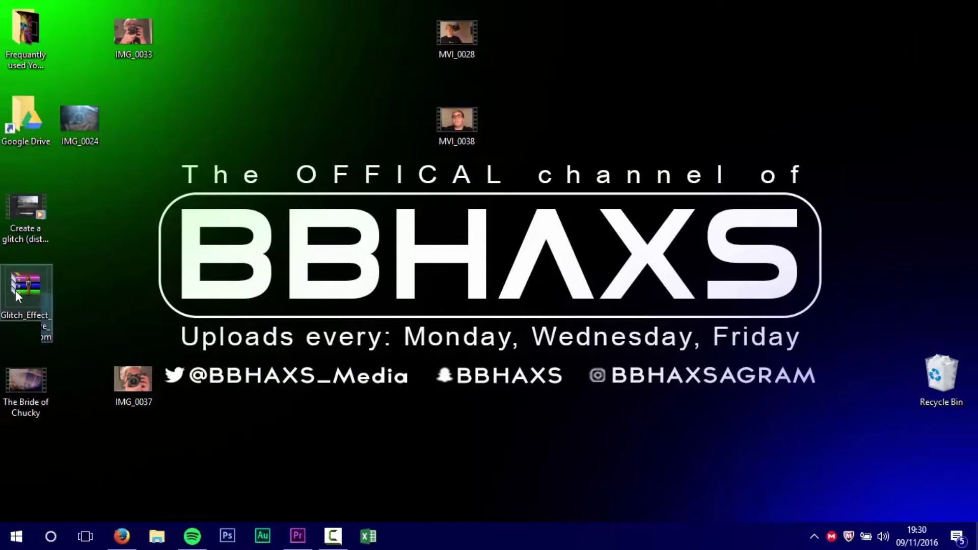
{"action": "double_click", "coordinate": [15, 290]}
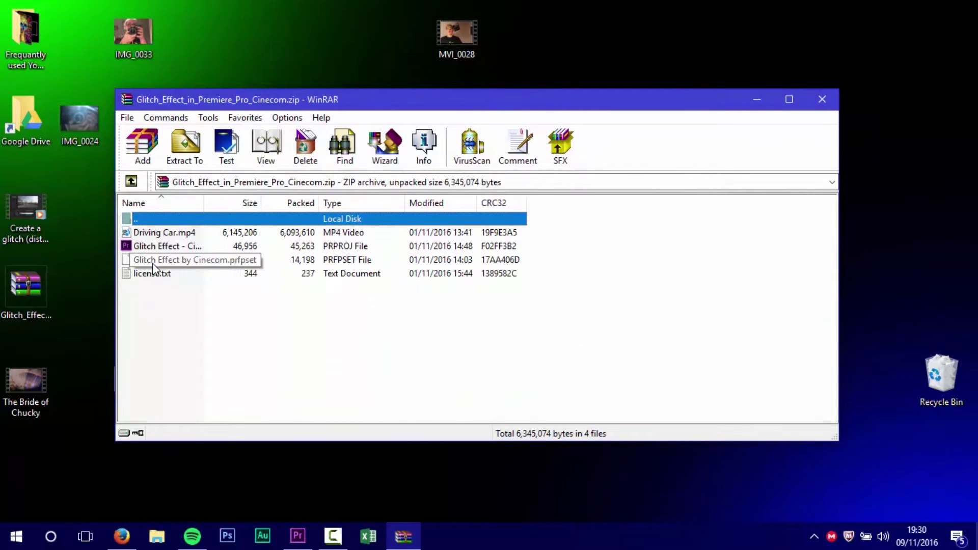
{"action": "left_click_drag", "start_coordinate": [151, 261], "coordinate": [124, 261]}
{"action": "left_click", "coordinate": [762, 99]}
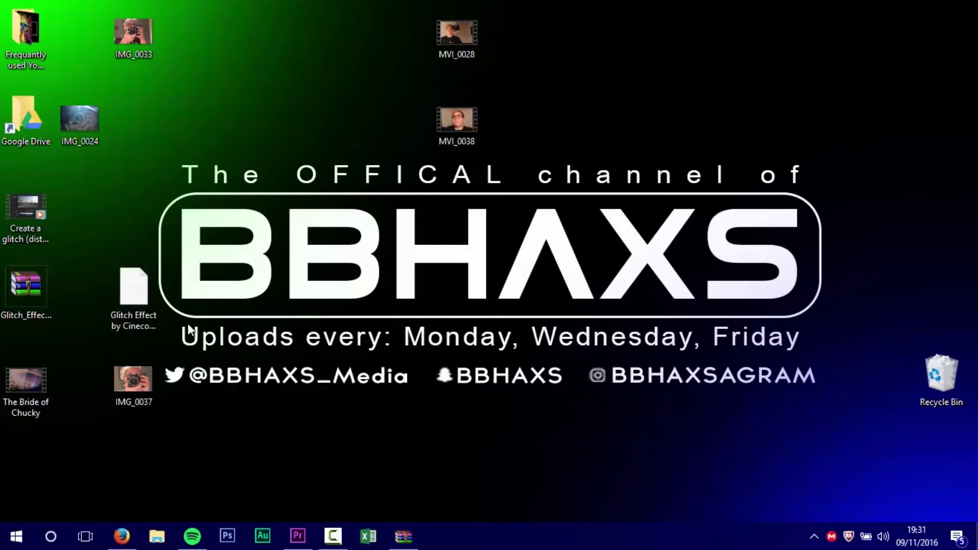
Import Glitch Effect by Cinecom.prfpset into Presets and go back to the Project panel.
{"action": "left_click", "coordinate": [312, 535]}
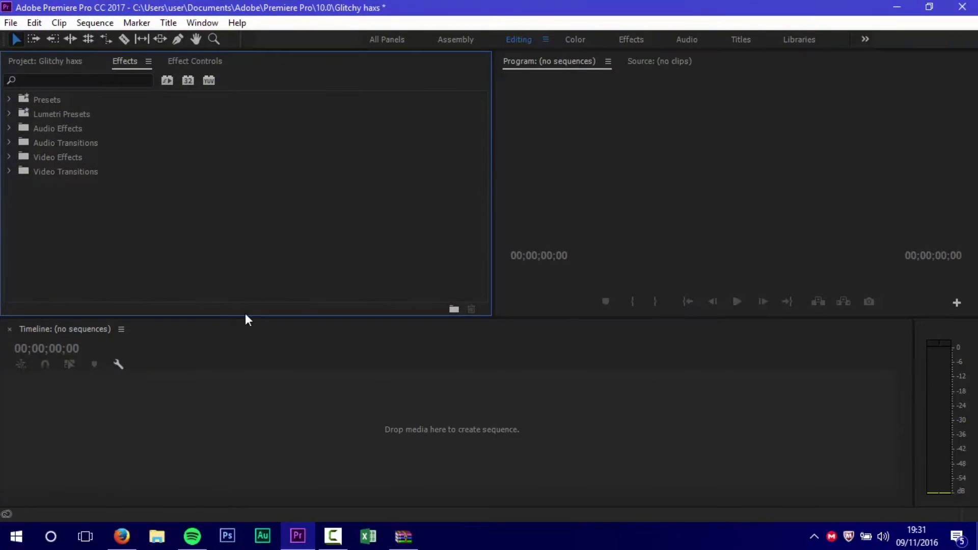
{"action": "left_click", "coordinate": [10, 100]}
{"action": "right_click", "coordinate": [21, 143]}
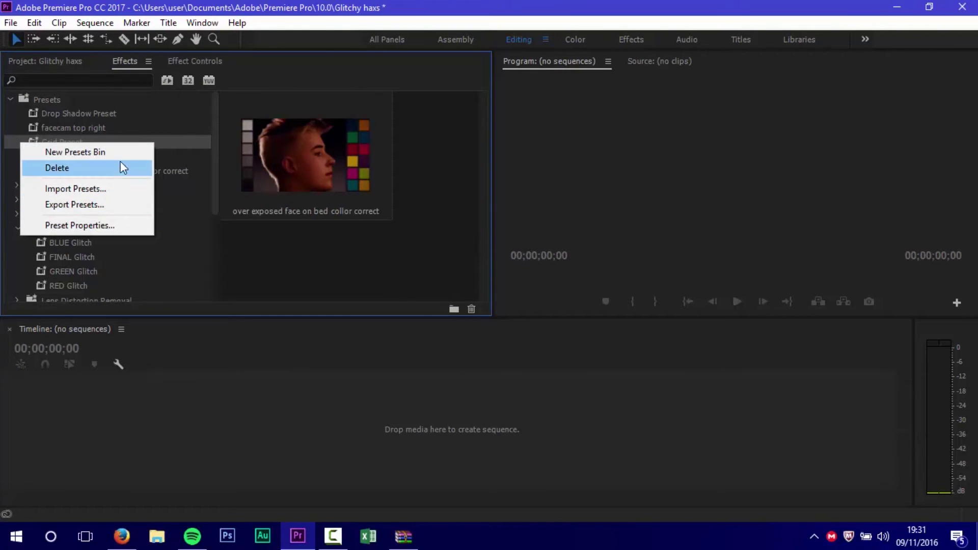
{"action": "left_click", "coordinate": [100, 192]}
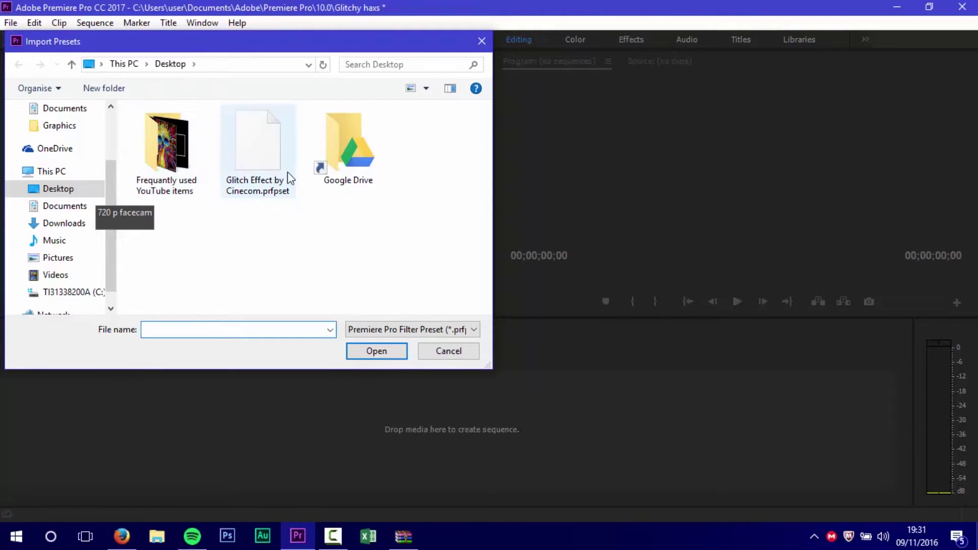
{"action": "left_click", "coordinate": [249, 168]}
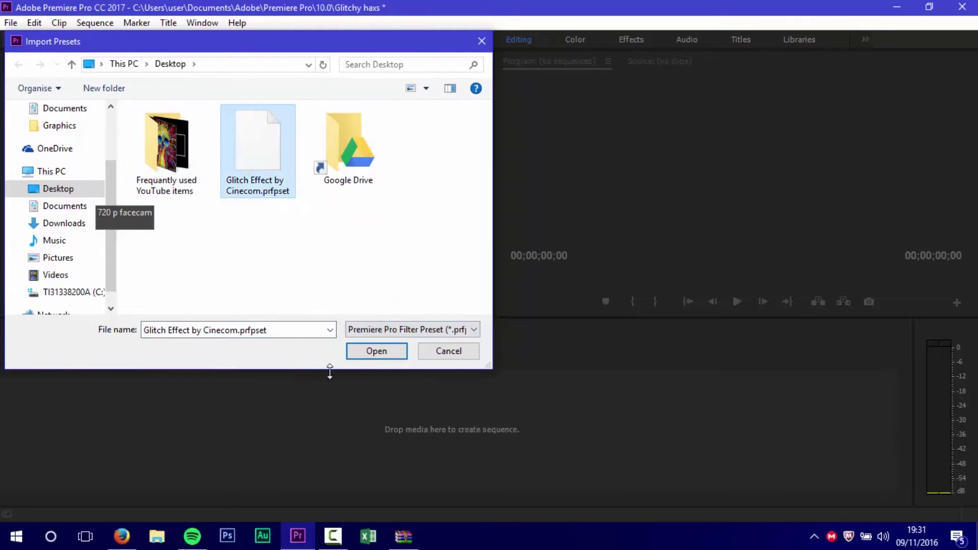
{"action": "left_click", "coordinate": [377, 351]}
{"action": "left_click", "coordinate": [84, 62]}
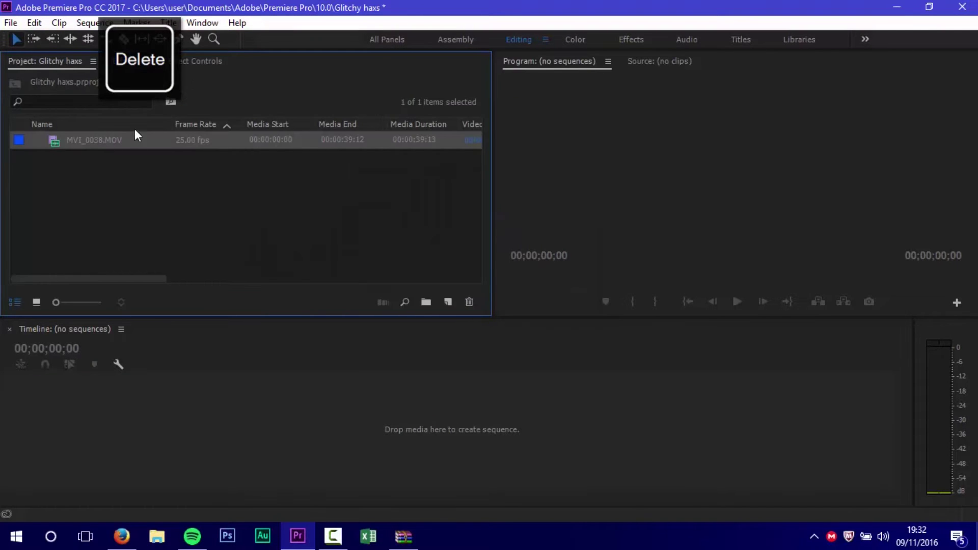
Make a sequence from MVI_0038.MOV and split the clip at 11:14.
{"action": "left_click_drag", "start_coordinate": [112, 137], "coordinate": [67, 378]}
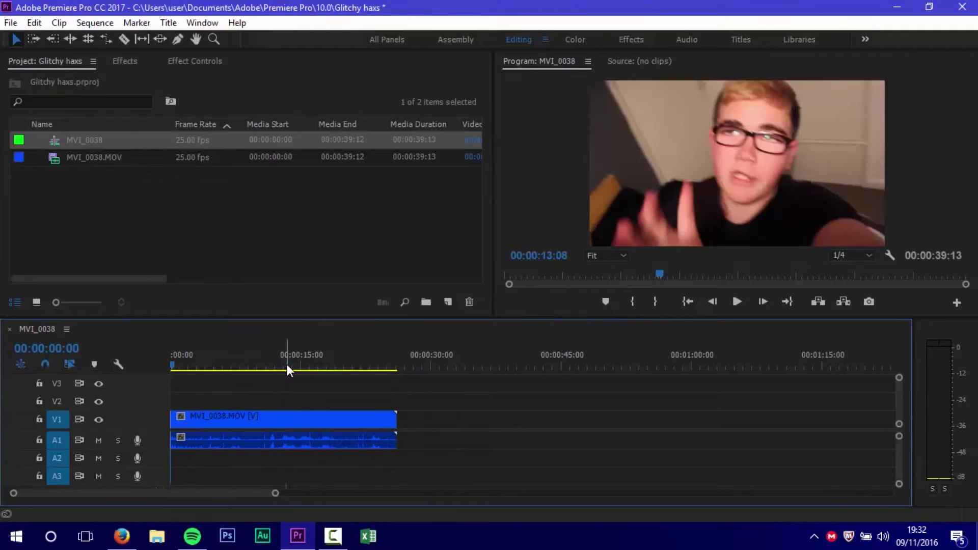
{"action": "key", "text": "space"}
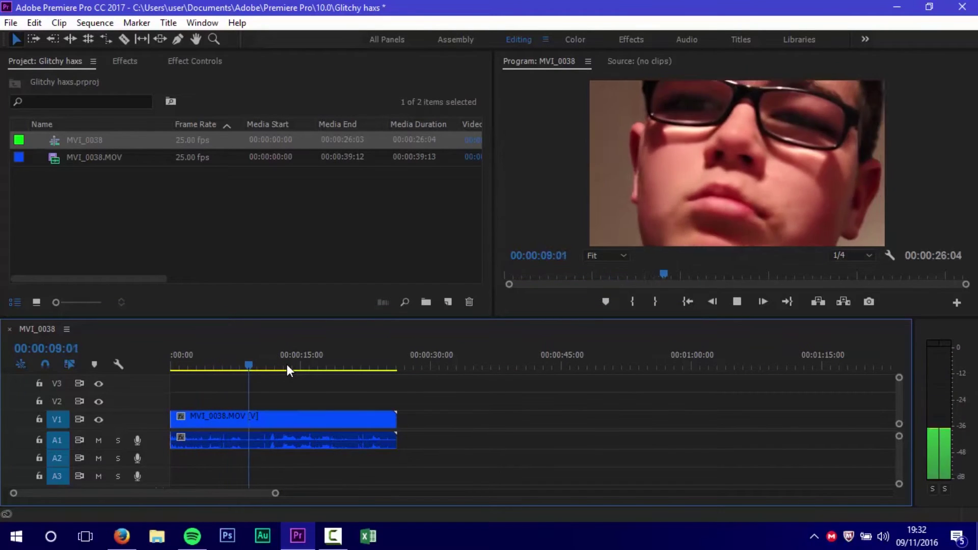
{"action": "left_click", "coordinate": [273, 363]}
{"action": "key", "text": "c"}
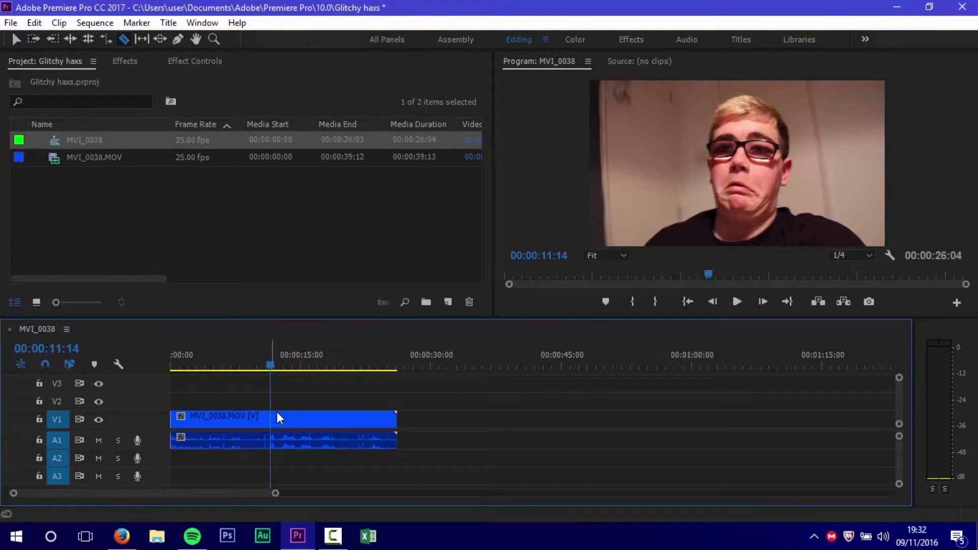
{"action": "left_click", "coordinate": [276, 418], "text": "shift"}
Review playback and remove the unwanted end so the sequence runs 15:07.
{"action": "key", "text": "space"}
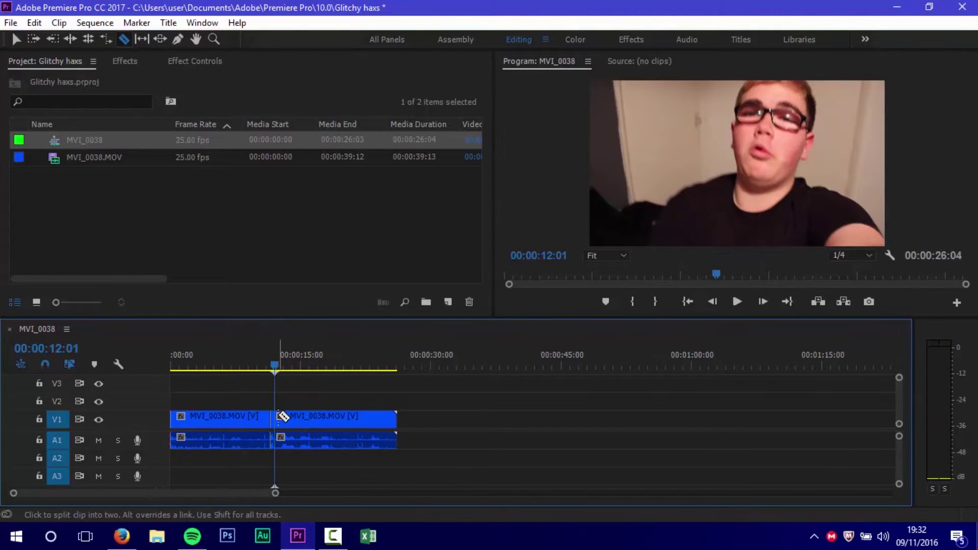
{"action": "left_click_drag", "start_coordinate": [278, 349], "coordinate": [324, 369]}
{"action": "key", "text": "space"}
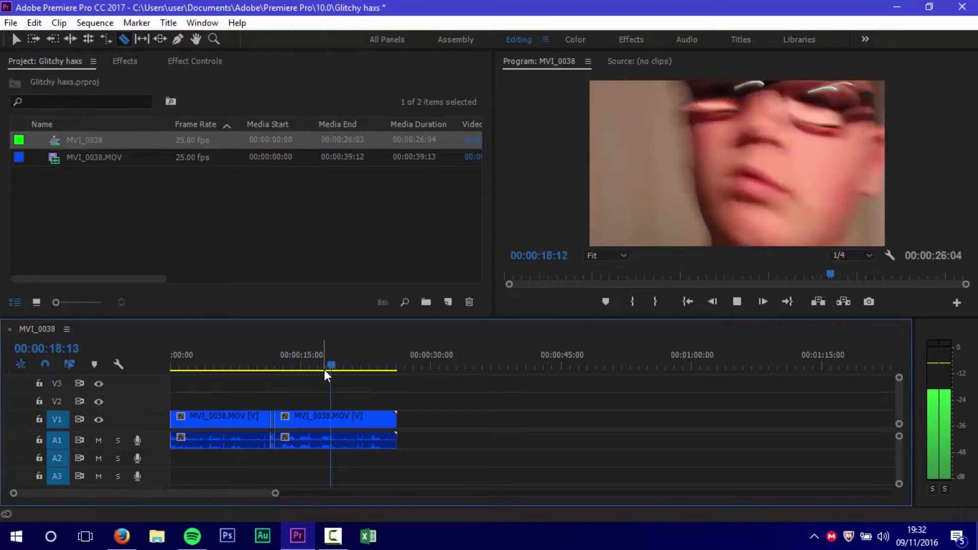
{"action": "left_click_drag", "start_coordinate": [326, 362], "coordinate": [353, 374]}
{"action": "key", "text": "space"}
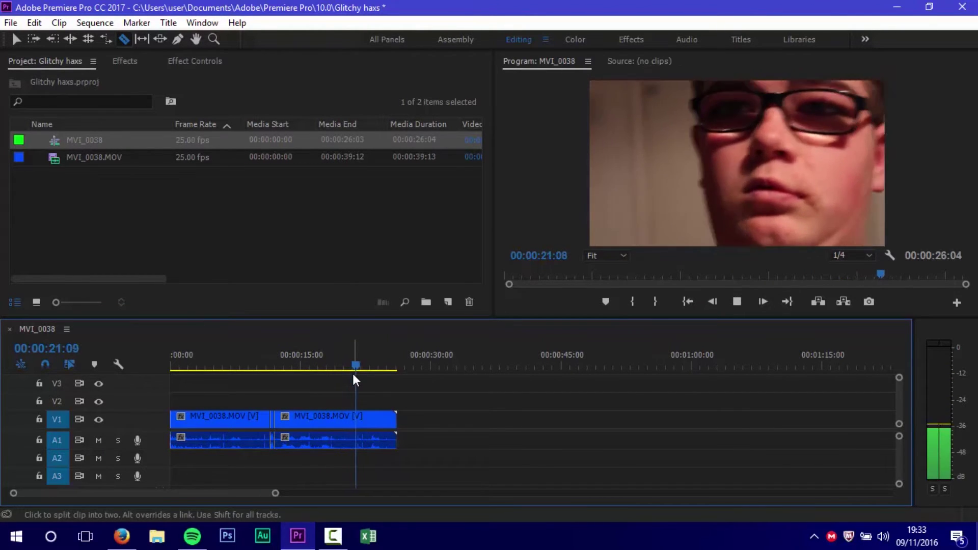
{"action": "key", "text": "space"}
{"action": "key", "text": "ctrl+z"}
Duplicate the short piece at 11:15 onto tracks V2 and V3.
{"action": "key", "text": "v"}
{"action": "left_click_drag", "start_coordinate": [275, 494], "coordinate": [151, 494]}
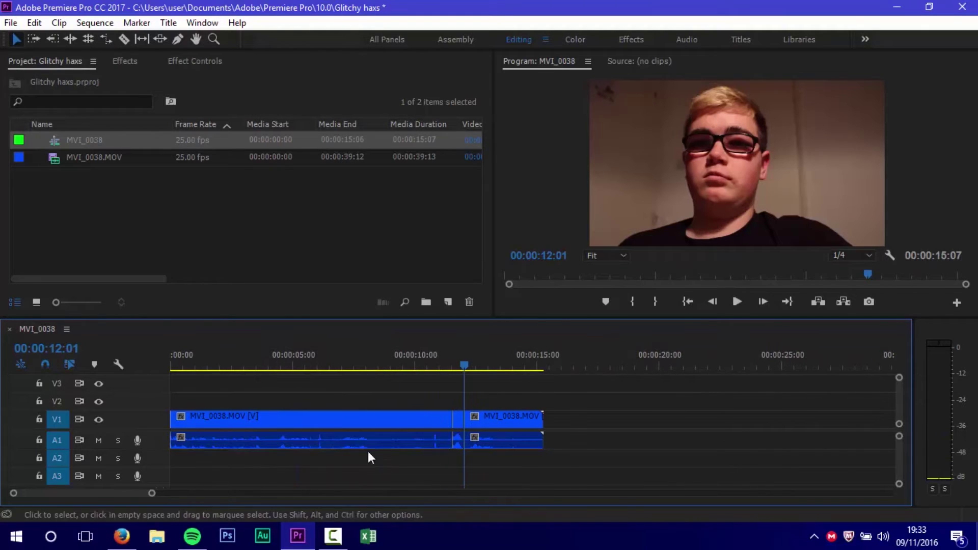
{"action": "left_click", "coordinate": [457, 419]}
{"action": "left_click_drag", "start_coordinate": [459, 420], "coordinate": [453, 364]}
{"action": "left_click", "coordinate": [458, 382]}
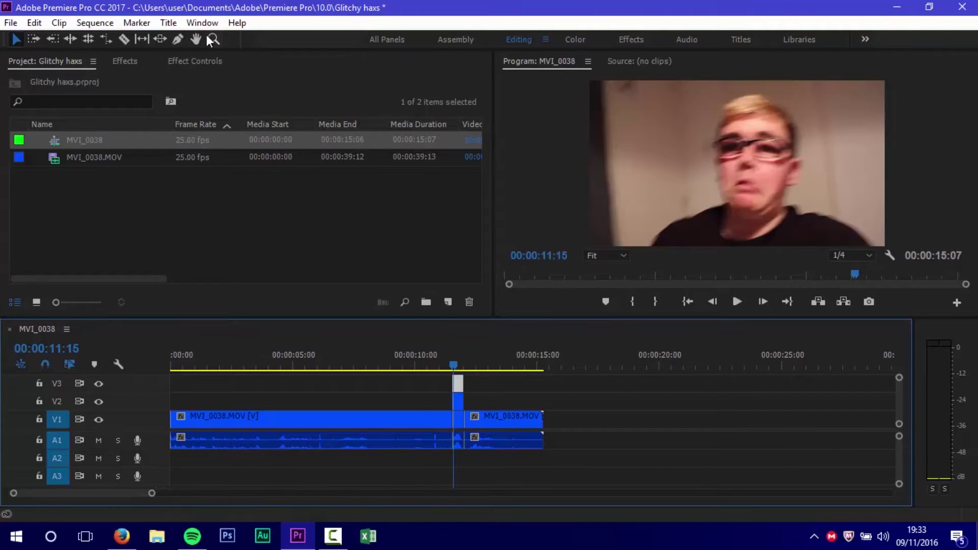
Apply BLUE Glitch to V3, GREEN Glitch to V2 and RED Glitch to V1.
{"action": "left_click", "coordinate": [122, 61]}
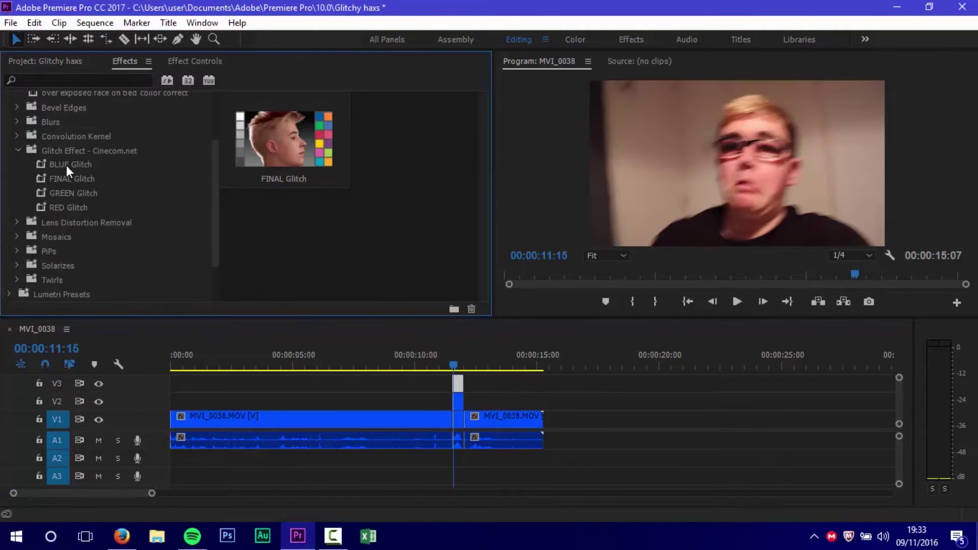
{"action": "left_click_drag", "start_coordinate": [66, 164], "coordinate": [459, 383]}
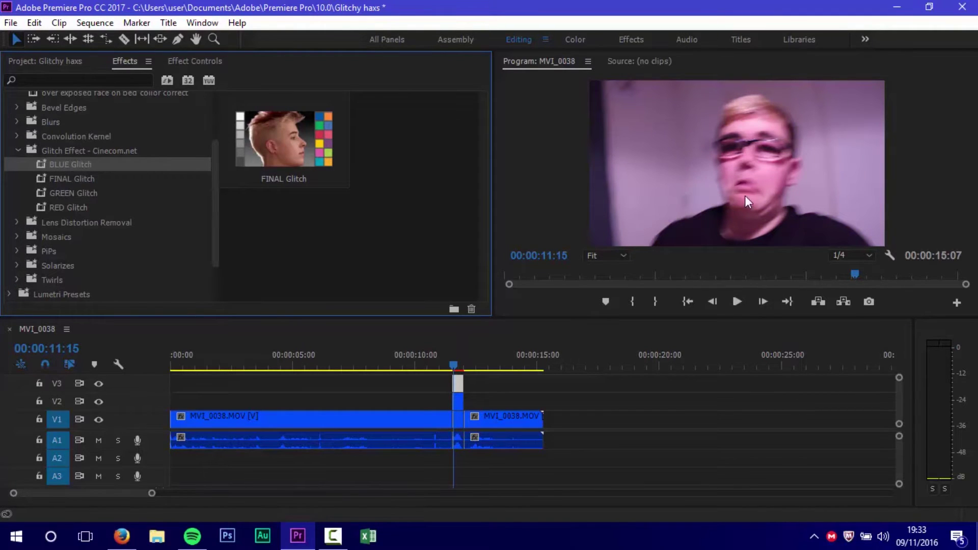
{"action": "left_click_drag", "start_coordinate": [65, 191], "coordinate": [373, 403]}
{"action": "left_click_drag", "start_coordinate": [443, 406], "coordinate": [458, 402]}
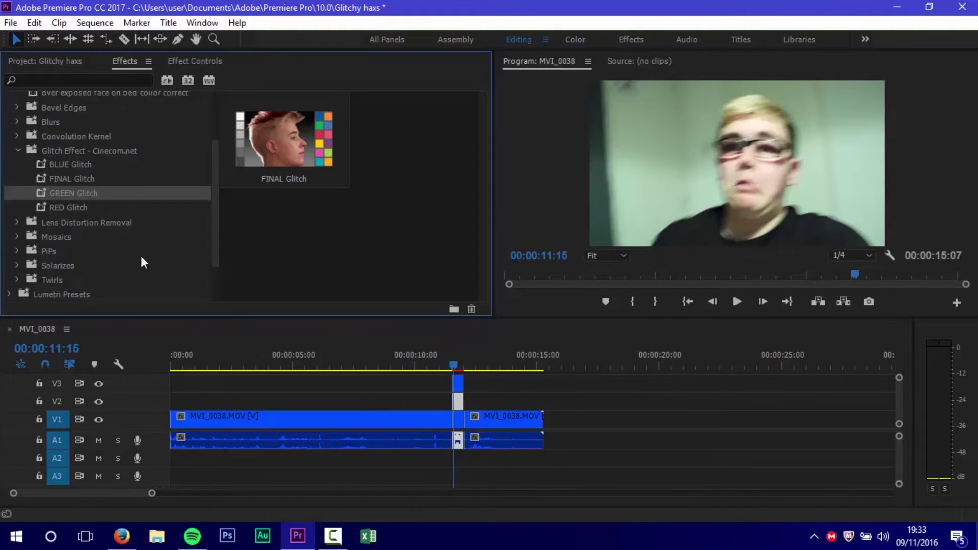
{"action": "left_click_drag", "start_coordinate": [68, 207], "coordinate": [458, 423]}
{"action": "left_click_drag", "start_coordinate": [464, 387], "coordinate": [460, 356]}
Roll the V2 and V3 glitch pieces' starts back to the 10:15 keyframe.
{"action": "left_click", "coordinate": [461, 387]}
{"action": "left_click", "coordinate": [197, 62]}
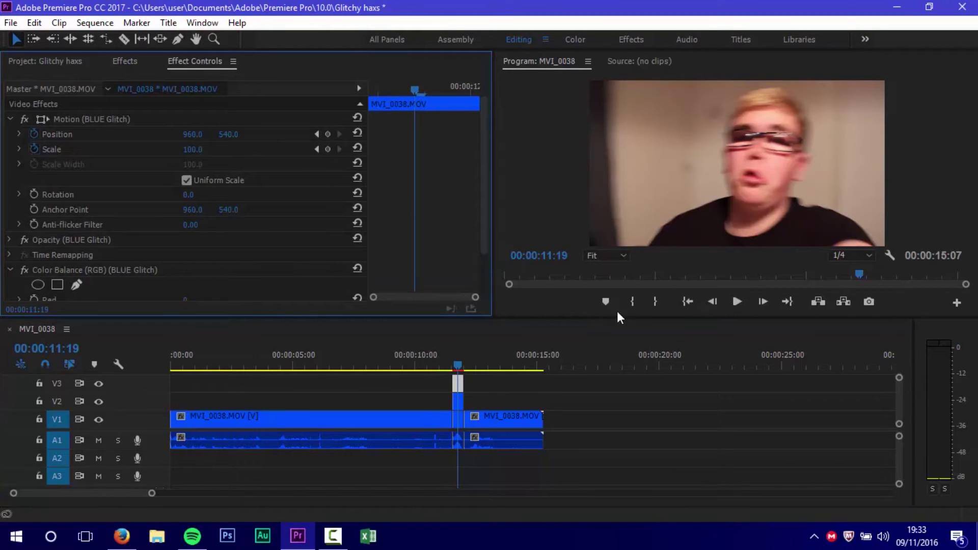
{"action": "left_click", "coordinate": [314, 132]}
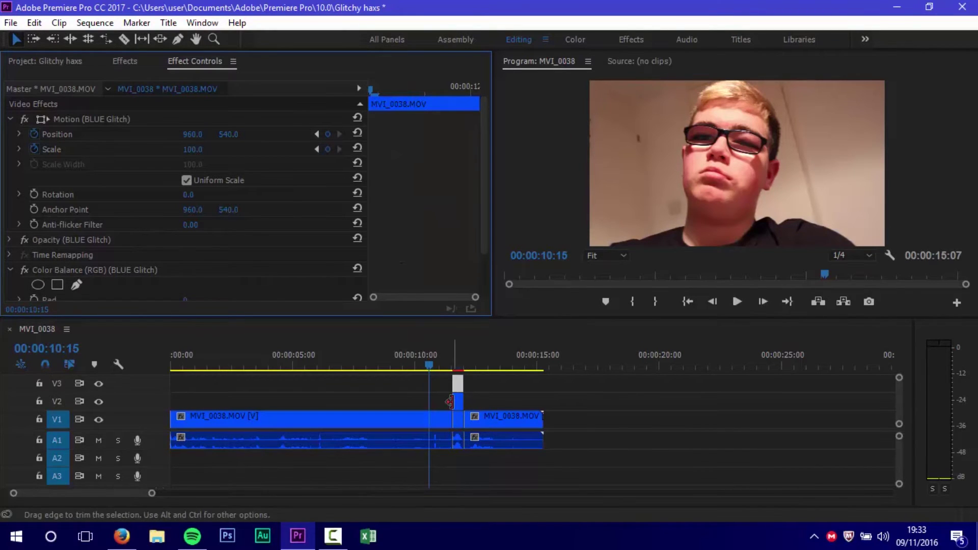
{"action": "key", "text": "n"}
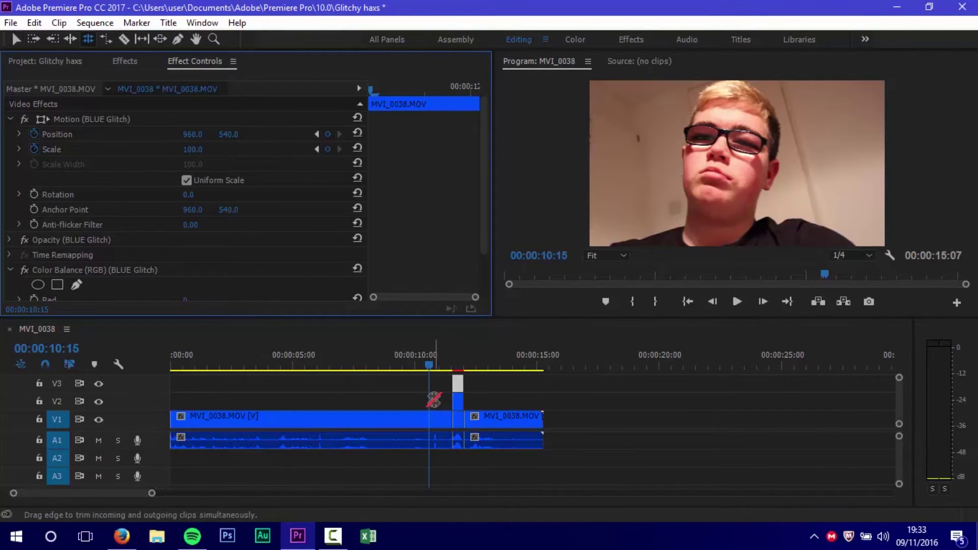
{"action": "left_click", "coordinate": [452, 402]}
{"action": "left_click_drag", "start_coordinate": [451, 402], "coordinate": [429, 421]}
{"action": "left_click_drag", "start_coordinate": [453, 385], "coordinate": [428, 386]}
Reselect the V3 BLUE Glitch piece and scrub its keyframes to 10:24.
{"action": "key", "text": "v"}
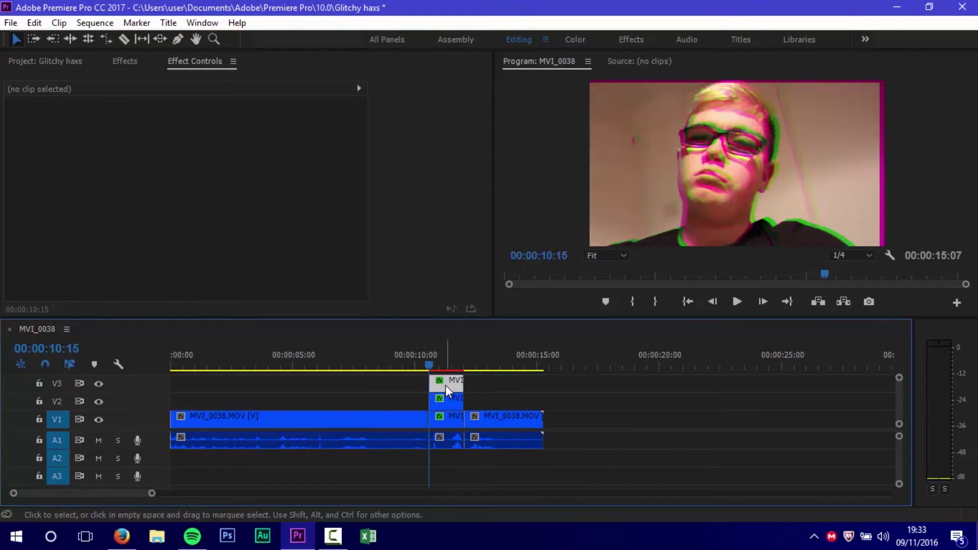
{"action": "left_click", "coordinate": [445, 385]}
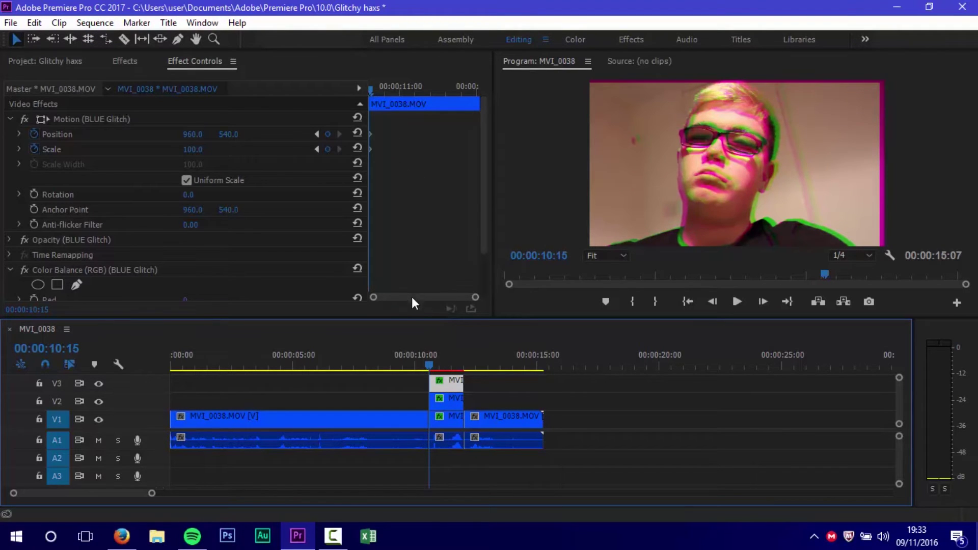
{"action": "left_click", "coordinate": [340, 133]}
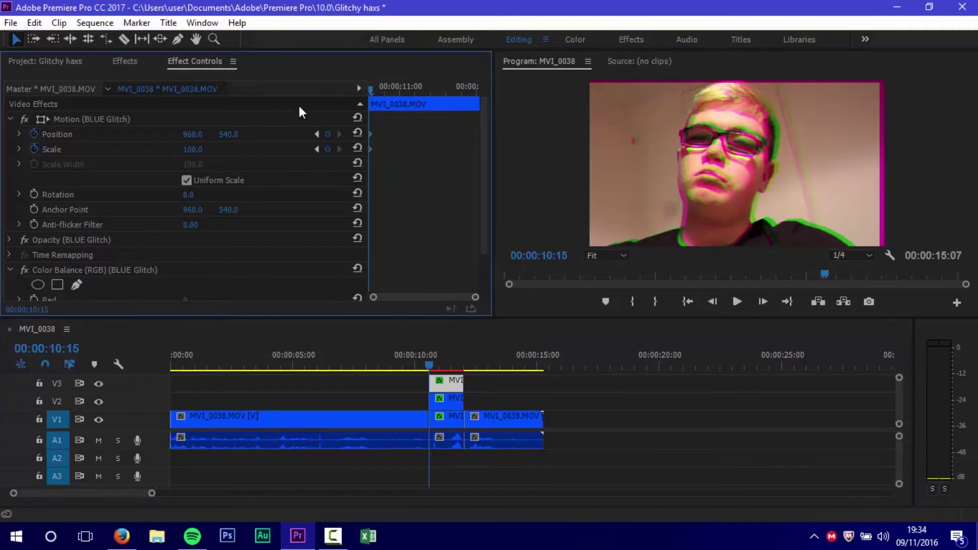
{"action": "left_click_drag", "start_coordinate": [385, 82], "coordinate": [355, 99]}
Shift the BLUE Glitch keyframes later and roll the V3 cut to about 11:11.
{"action": "key", "text": "Left"}
{"action": "key", "text": "Left"}
{"action": "key", "text": "Left"}
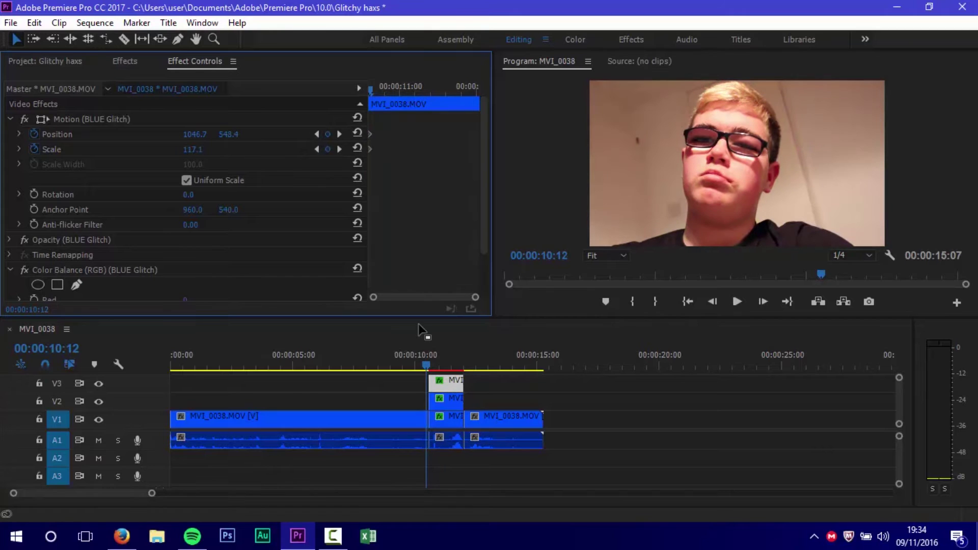
{"action": "key", "text": "n"}
{"action": "key", "text": "ctrl+a"}
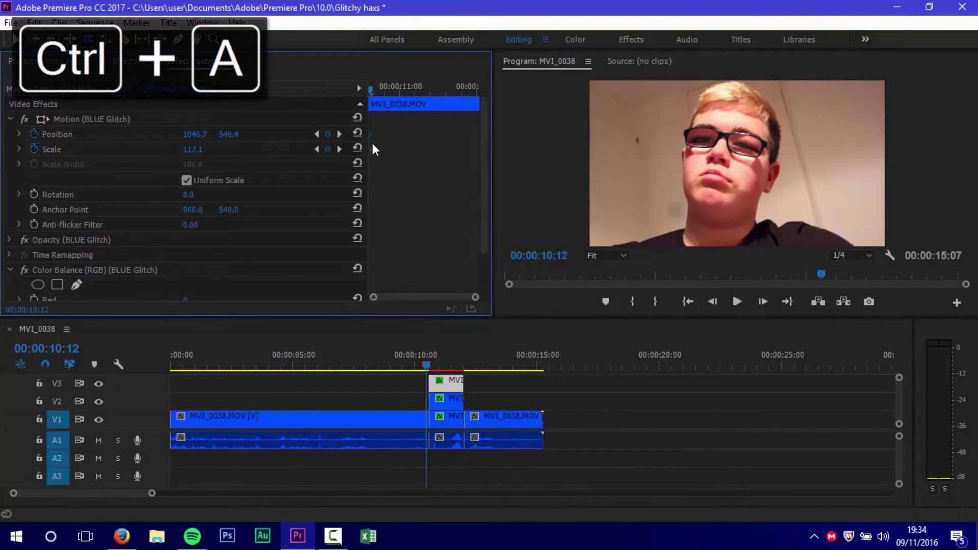
{"action": "left_click_drag", "start_coordinate": [370, 146], "coordinate": [454, 159]}
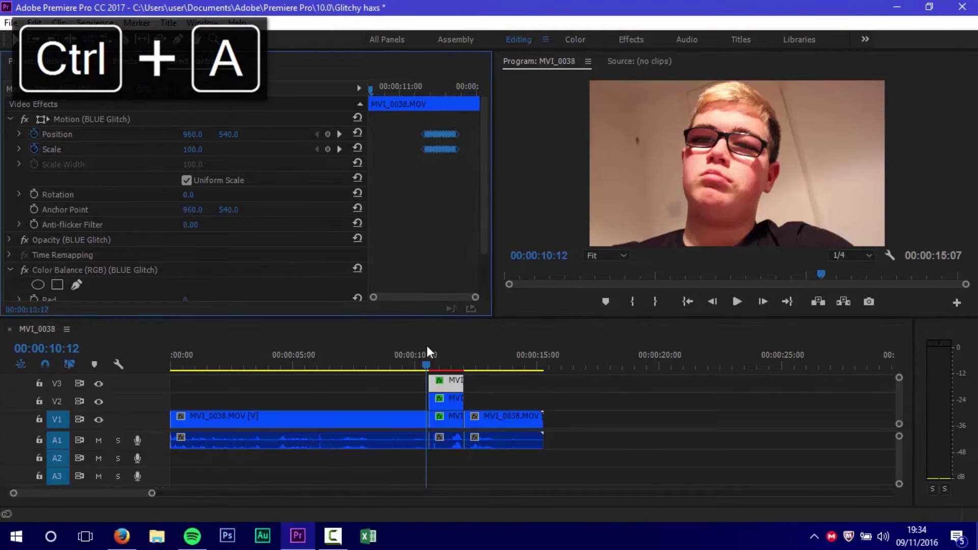
{"action": "left_click_drag", "start_coordinate": [432, 351], "coordinate": [451, 362]}
{"action": "left_click_drag", "start_coordinate": [447, 139], "coordinate": [458, 138]}
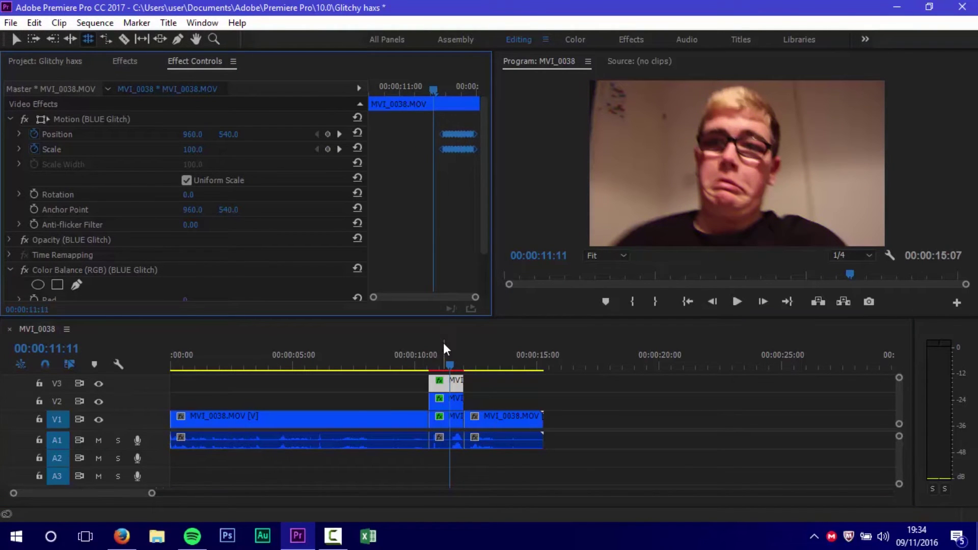
{"action": "left_click_drag", "start_coordinate": [431, 379], "coordinate": [450, 378]}
{"action": "key", "text": "space"}
{"action": "left_click", "coordinate": [453, 368]}
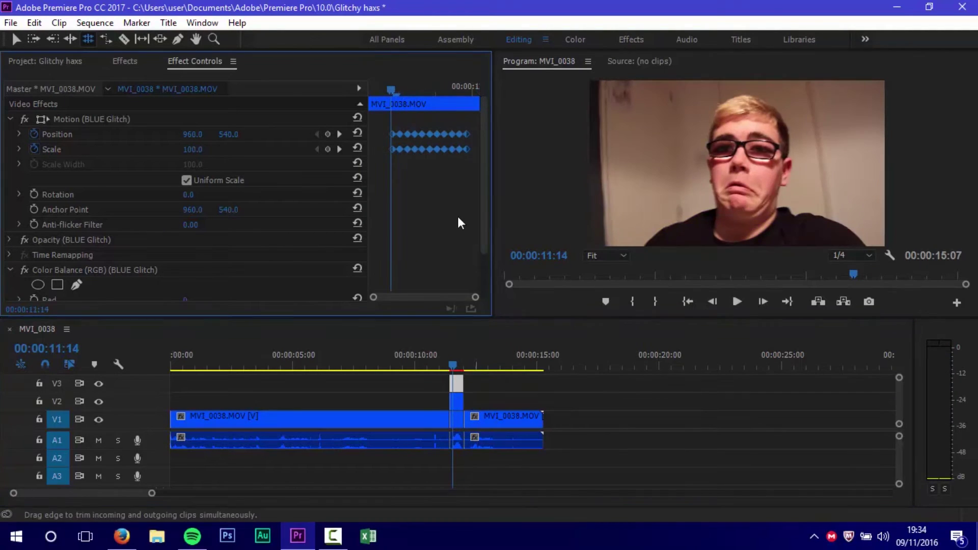
Extend the V2 GREEN Glitch piece to the playhead and shift its keyframes later.
{"action": "left_click", "coordinate": [455, 400]}
{"action": "left_click", "coordinate": [404, 211]}
{"action": "key", "text": "ctrl+a"}
{"action": "left_click", "coordinate": [317, 134]}
{"action": "left_click_drag", "start_coordinate": [450, 400], "coordinate": [423, 419]}
{"action": "left_click_drag", "start_coordinate": [376, 135], "coordinate": [463, 162]}
{"action": "key", "text": "ctrl+a"}
Roll the V2 and V1 cuts to 11:11.
{"action": "left_click", "coordinate": [444, 400]}
{"action": "key", "text": "Down"}
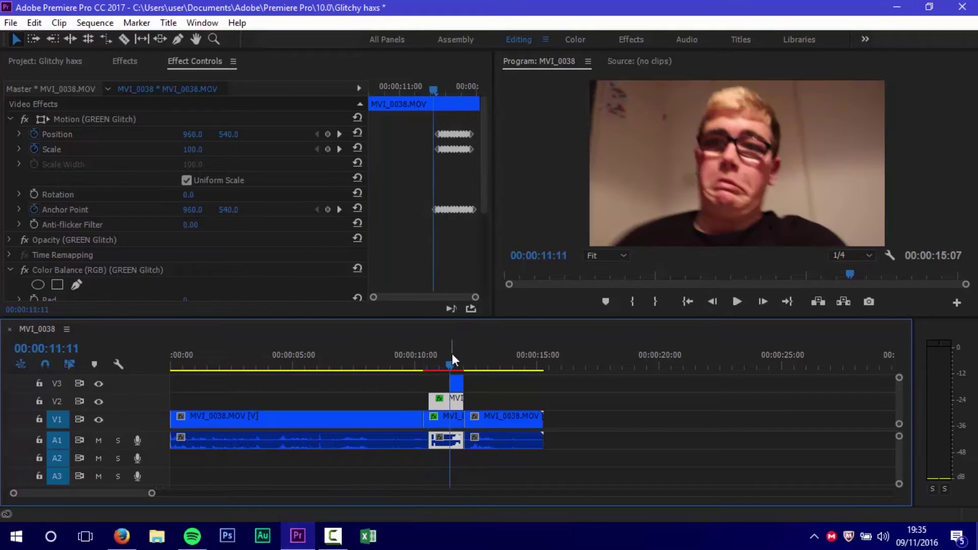
{"action": "key", "text": "n"}
{"action": "left_click_drag", "start_coordinate": [429, 401], "coordinate": [449, 419]}
{"action": "mouse_move", "coordinate": [450, 356]}
{"action": "left_mouse_down"}
{"action": "mouse_move", "coordinate": [472, 362]}
{"action": "mouse_move", "coordinate": [454, 356]}
{"action": "left_mouse_up"}
{"action": "key", "text": "v"}
Check the RED and BLUE Glitch pieces around 11:16–11:17.
{"action": "left_click", "coordinate": [457, 419]}
{"action": "left_click_drag", "start_coordinate": [402, 102], "coordinate": [413, 99]}
{"action": "left_click", "coordinate": [457, 386]}
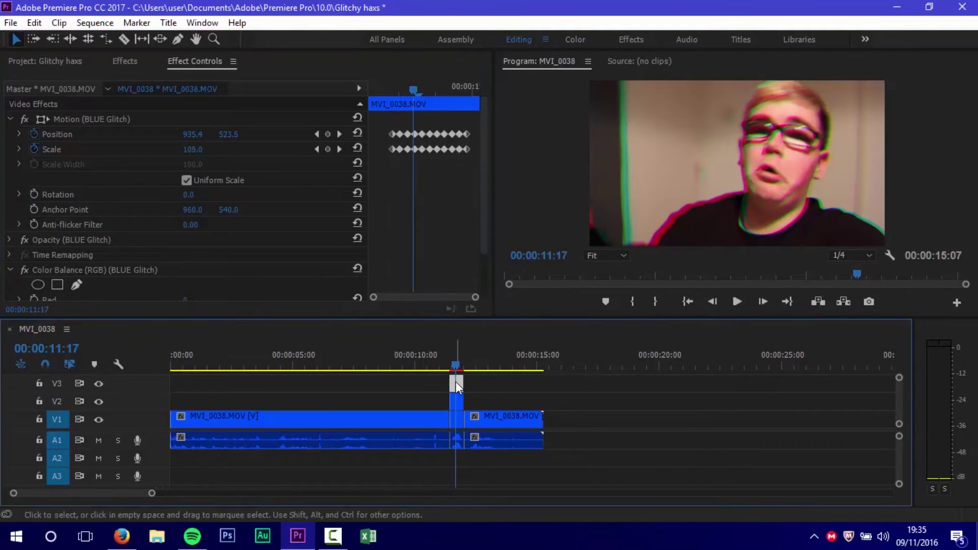
{"action": "left_click_drag", "start_coordinate": [401, 83], "coordinate": [407, 141]}
Play the glitch burst, stop on 11:17, and marquee-select the V1–V3 glitch pieces.
{"action": "key", "text": "space"}
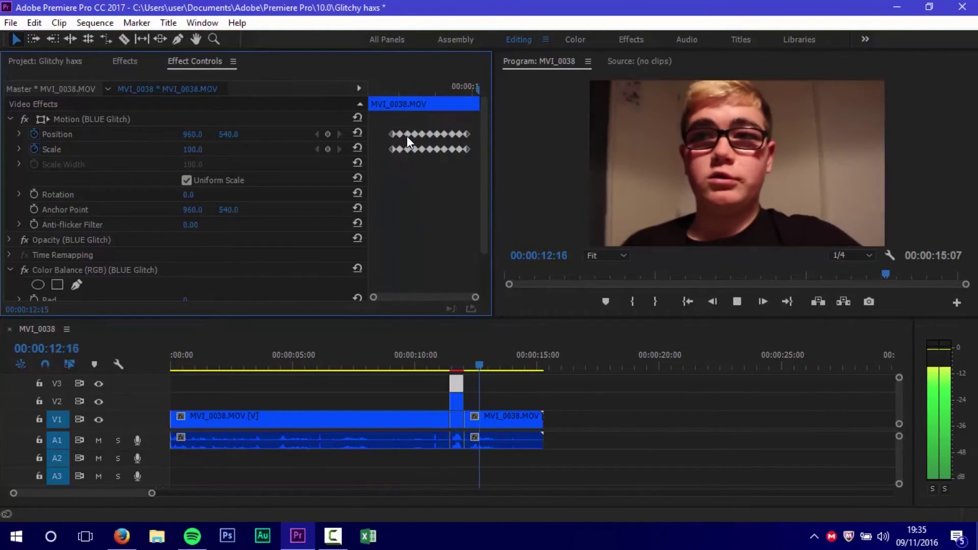
{"action": "key", "text": "space"}
{"action": "key", "text": "space"}
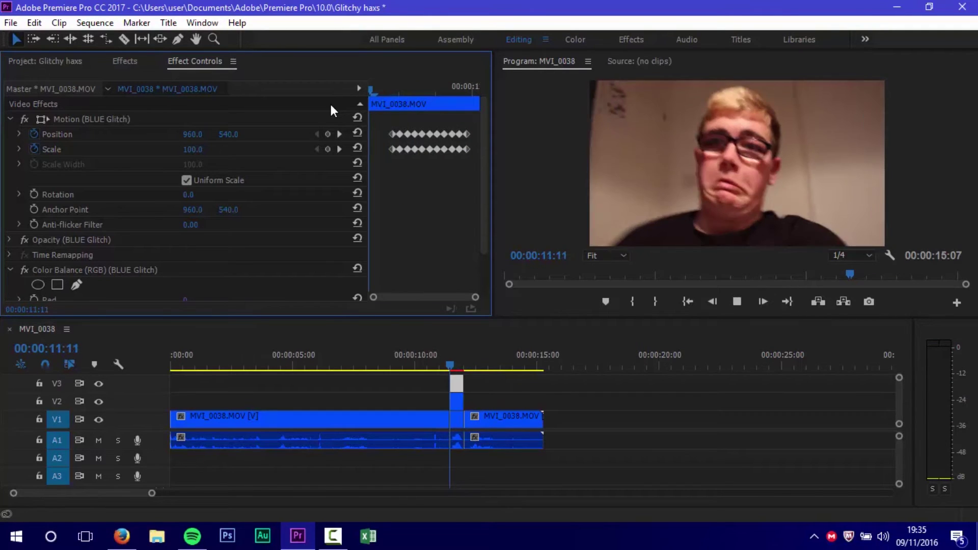
{"action": "key", "text": "space"}
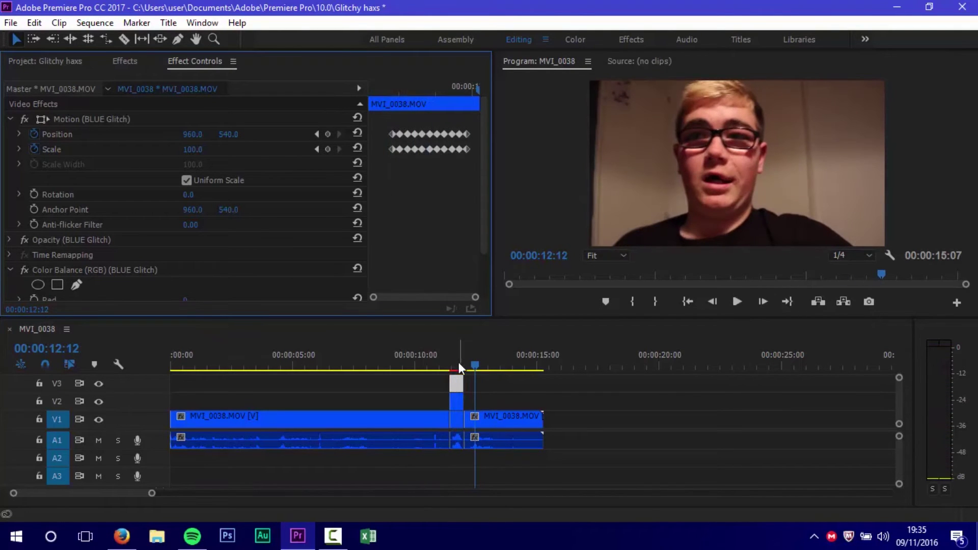
{"action": "left_click_drag", "start_coordinate": [458, 368], "coordinate": [456, 368]}
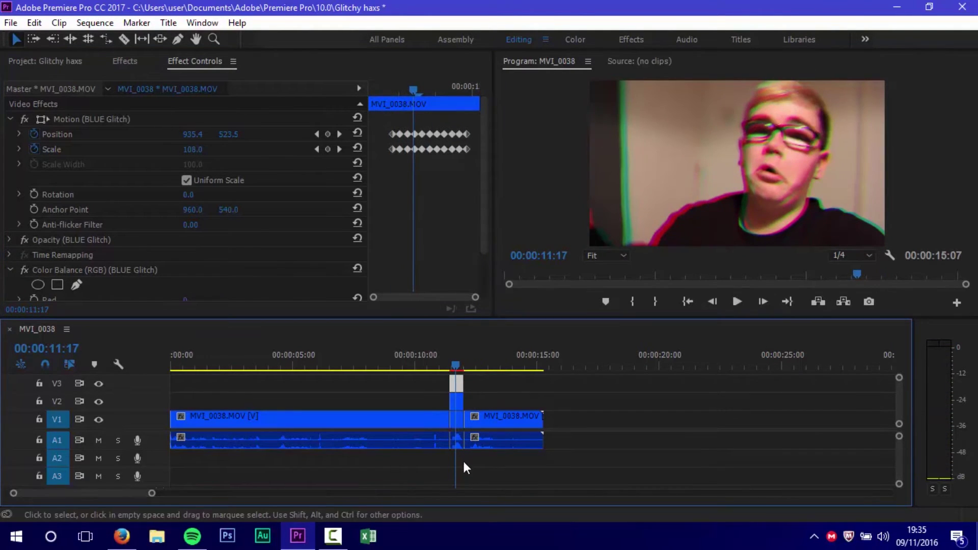
{"action": "left_click_drag", "start_coordinate": [468, 466], "coordinate": [457, 391]}
Nest the three glitch pieces as Nested Sequence 01 and save the project.
{"action": "right_click", "coordinate": [456, 385]}
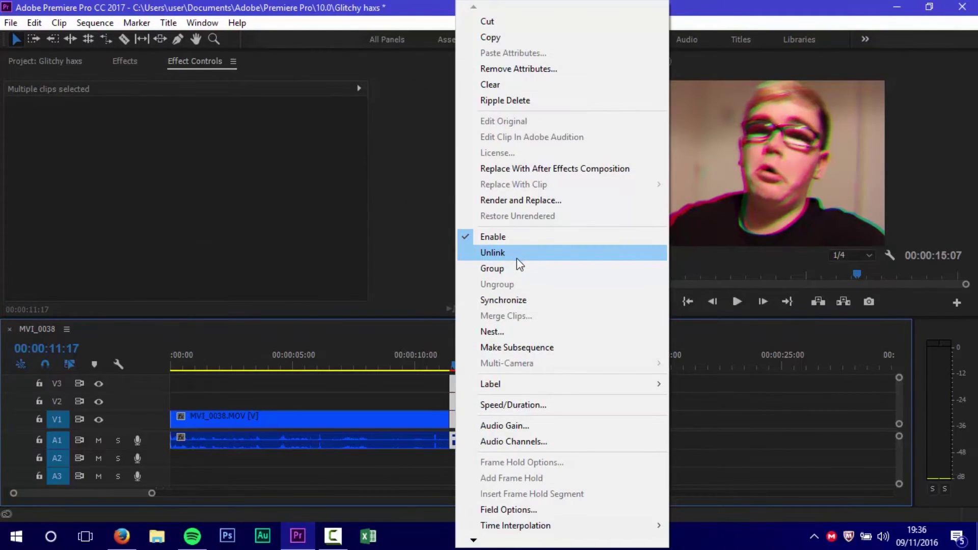
{"action": "left_click", "coordinate": [495, 335]}
{"action": "key", "text": "Return"}
{"action": "key", "text": "ctrl+s"}
Apply FINAL Glitch to the nested clip, move it to V2, and open its timeline.
{"action": "left_click", "coordinate": [125, 61]}
{"action": "left_click_drag", "start_coordinate": [71, 178], "coordinate": [456, 419]}
{"action": "left_click", "coordinate": [454, 363]}
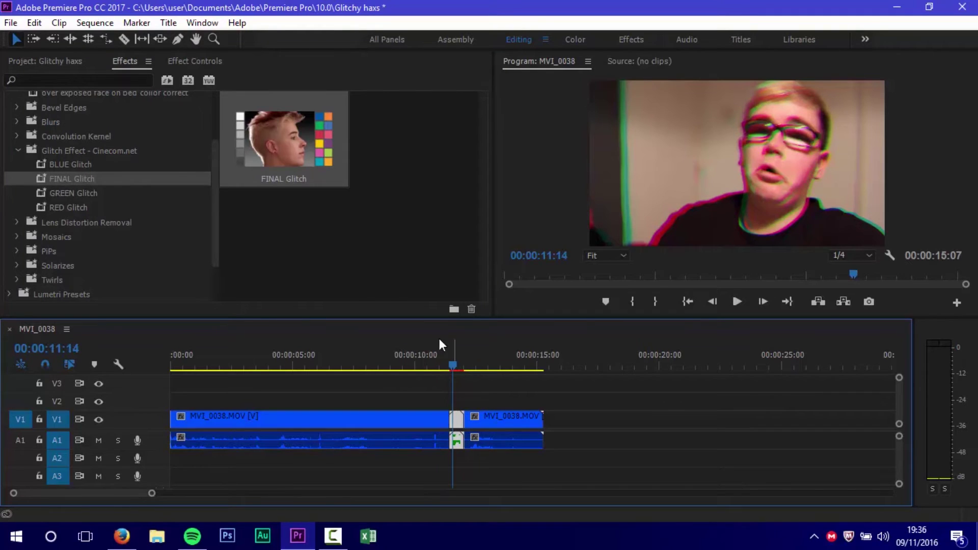
{"action": "left_click_drag", "start_coordinate": [457, 419], "coordinate": [456, 401]}
{"action": "key", "text": "n"}
{"action": "double_click", "coordinate": [456, 402]}
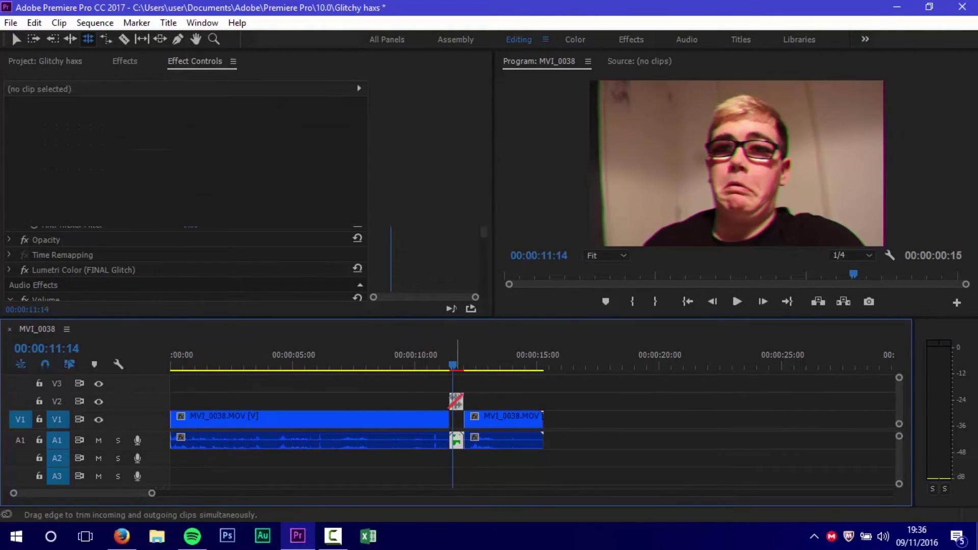
{"action": "key", "text": "v"}
{"action": "left_click_drag", "start_coordinate": [63, 493], "coordinate": [284, 409]}
Scrub through the nested clips, then switch back to the MVI_0038 sequence.
{"action": "key", "text": "n"}
{"action": "key", "text": "v"}
{"action": "left_click", "coordinate": [125, 61]}
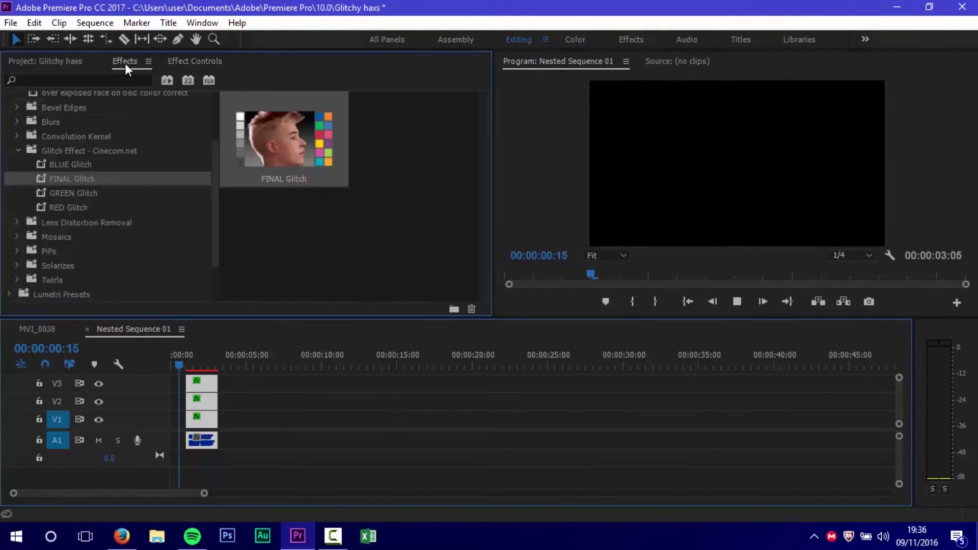
{"action": "left_click_drag", "start_coordinate": [203, 362], "coordinate": [218, 364]}
{"action": "key", "text": "shift+1"}
{"action": "key", "text": "Up"}
{"action": "key", "text": "Up"}
{"action": "left_click", "coordinate": [41, 329]}
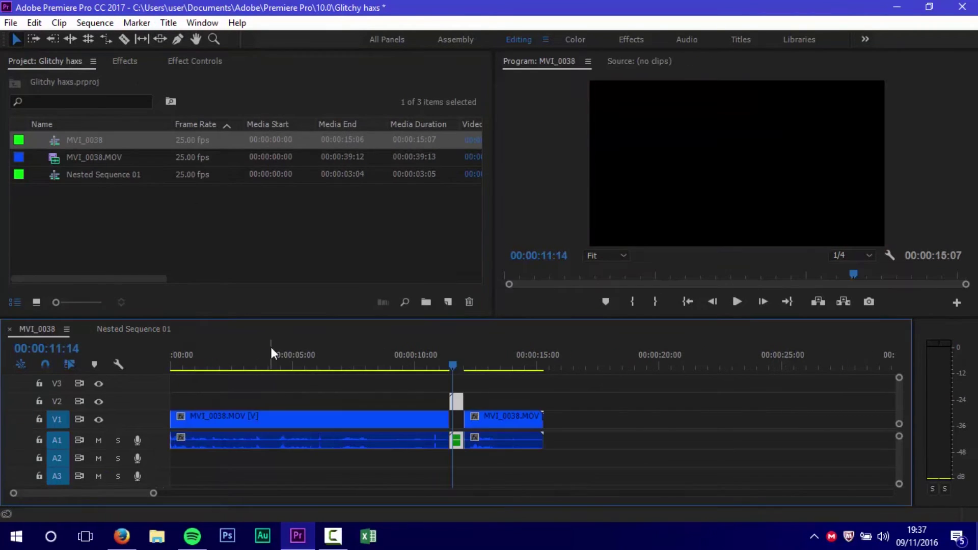
Replace the short V2 clip with Nested Sequence 01 carrying FINAL Glitch.
{"action": "left_click", "coordinate": [460, 351]}
{"action": "key", "text": "Delete"}
{"action": "left_click_drag", "start_coordinate": [76, 174], "coordinate": [428, 402]}
{"action": "left_click", "coordinate": [124, 61]}
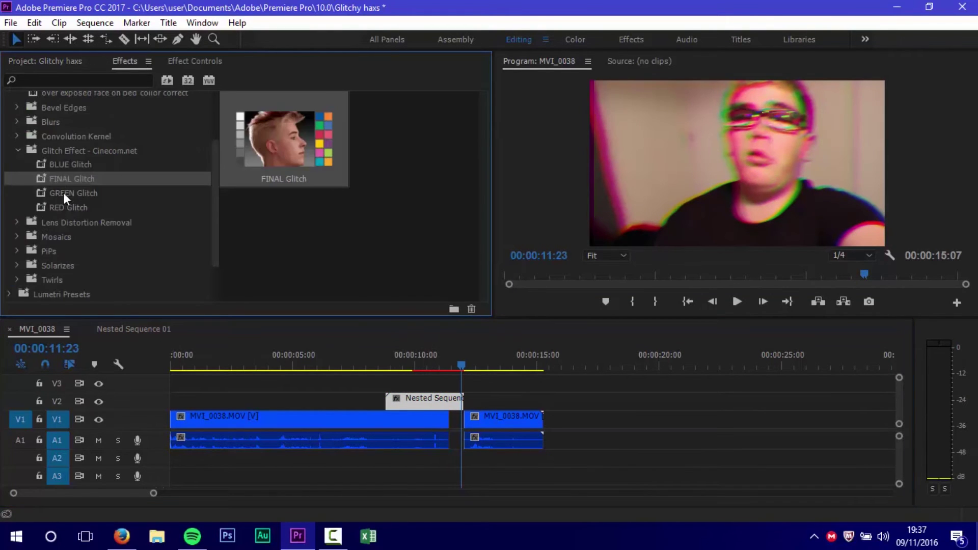
{"action": "left_click_drag", "start_coordinate": [63, 175], "coordinate": [448, 405]}
Adjust the nested clip's Scale keyframes and preview the glitch from 11:11.
{"action": "left_click", "coordinate": [195, 63]}
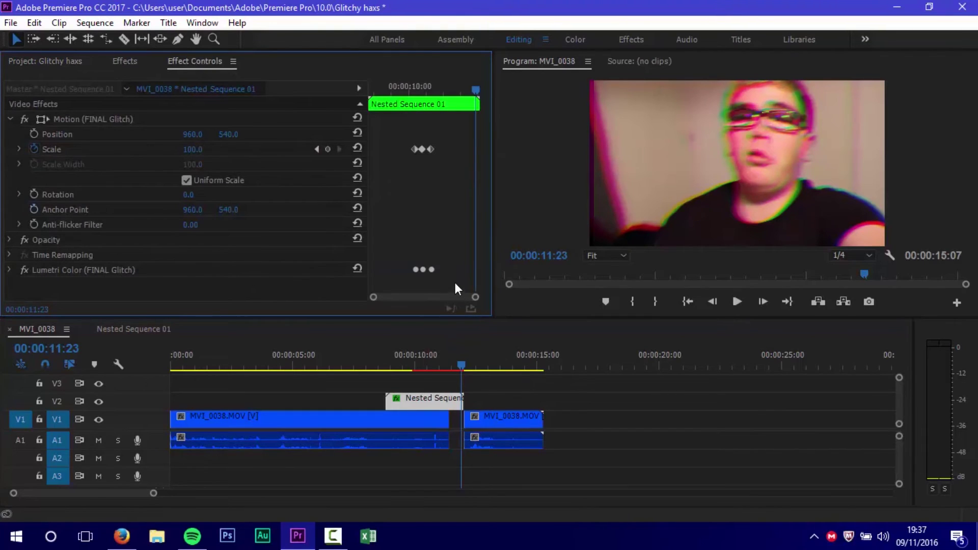
{"action": "left_click_drag", "start_coordinate": [454, 278], "coordinate": [460, 149]}
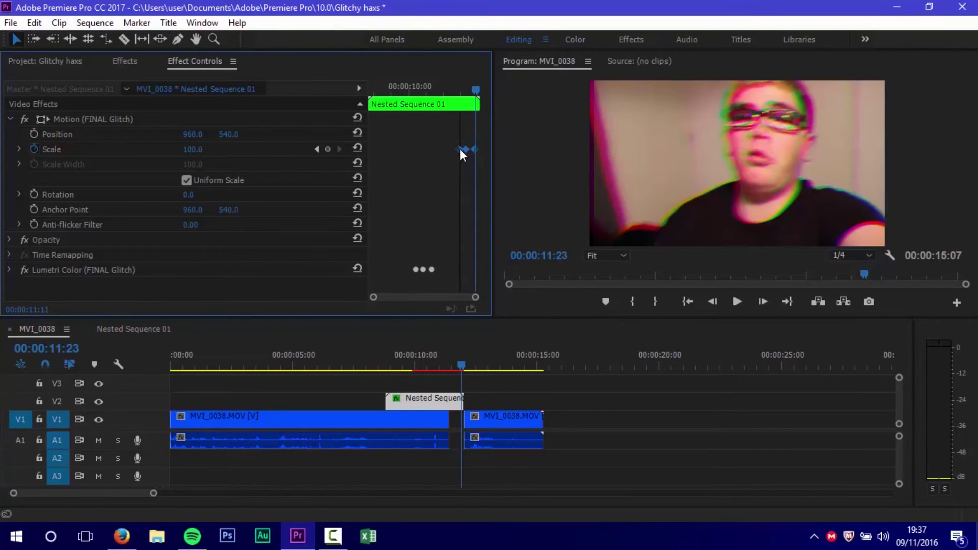
{"action": "left_click", "coordinate": [454, 362]}
{"action": "left_click_drag", "start_coordinate": [454, 361], "coordinate": [451, 360]}
{"action": "key", "text": "space"}
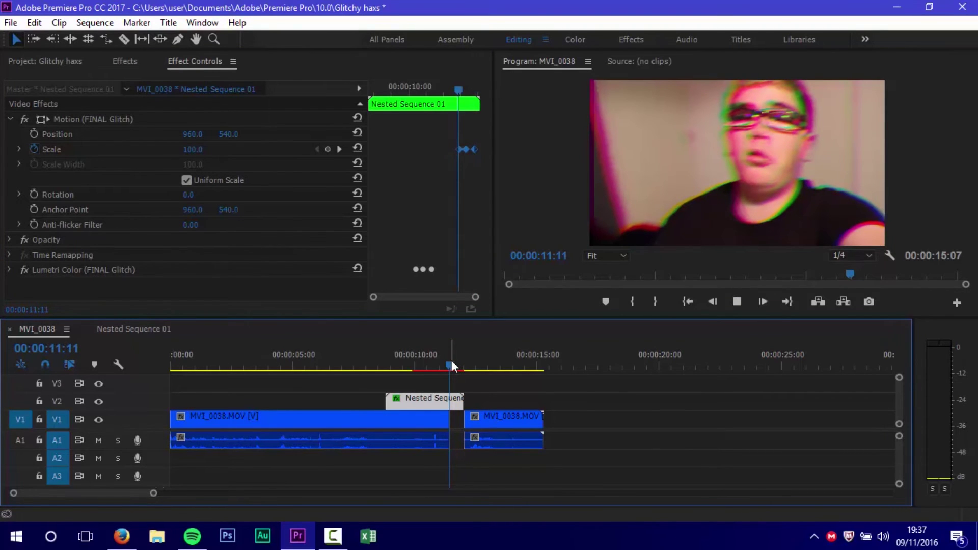
Expand Lumetri Color on the nested clip, drag its selected keyframes later, and park the playhead at 00:00:10:22.
{"action": "left_click", "coordinate": [10, 271]}
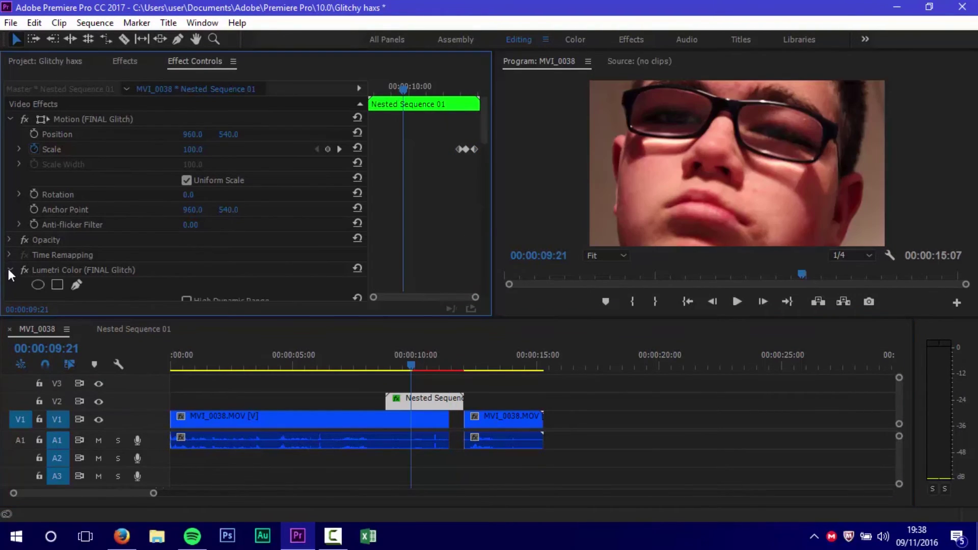
{"action": "left_click", "coordinate": [10, 271]}
{"action": "left_click_drag", "start_coordinate": [487, 139], "coordinate": [398, 130]}
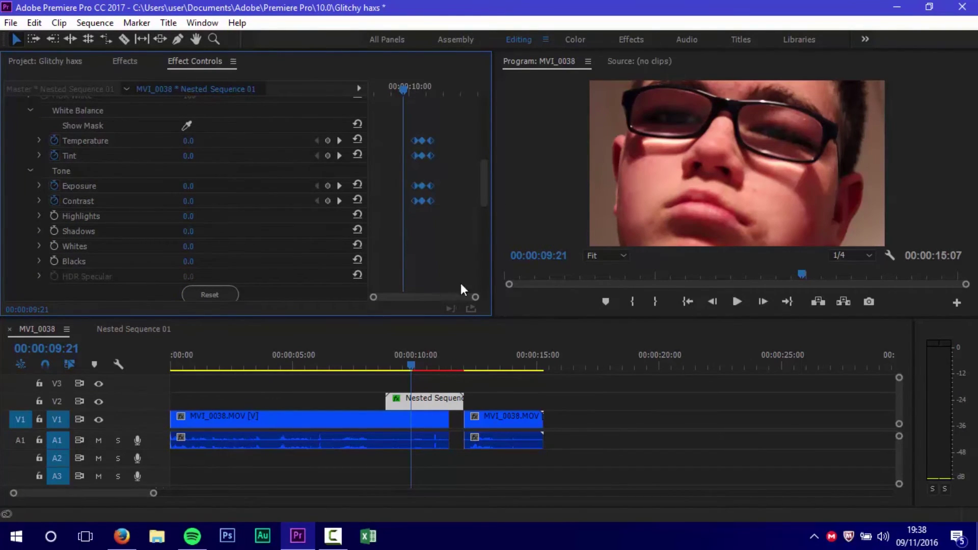
{"action": "scroll", "coordinate": [479, 163], "scroll_direction": "up", "scroll_amount": 4}
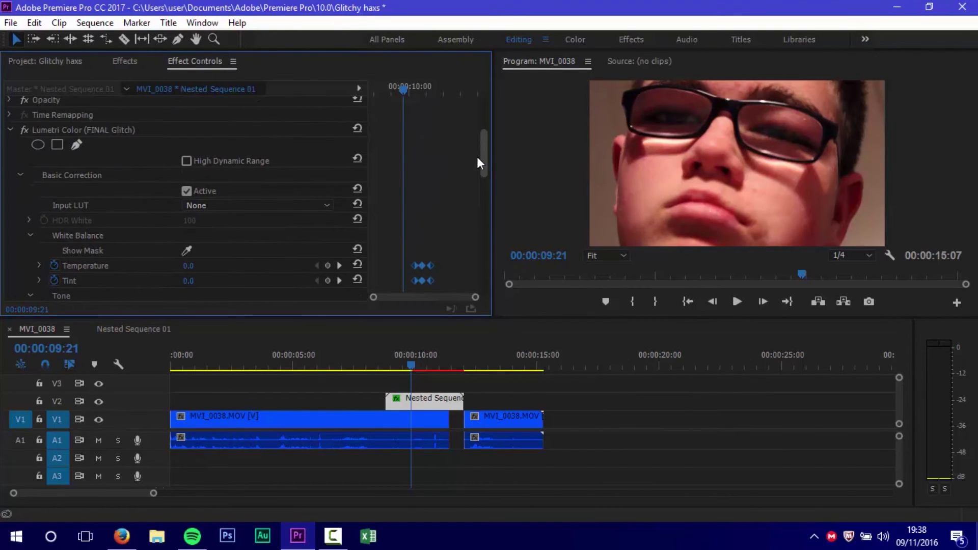
{"action": "left_click_drag", "start_coordinate": [427, 262], "coordinate": [460, 268]}
{"action": "scroll", "coordinate": [480, 134], "scroll_direction": "up", "scroll_amount": 5}
{"action": "left_click", "coordinate": [441, 84]}
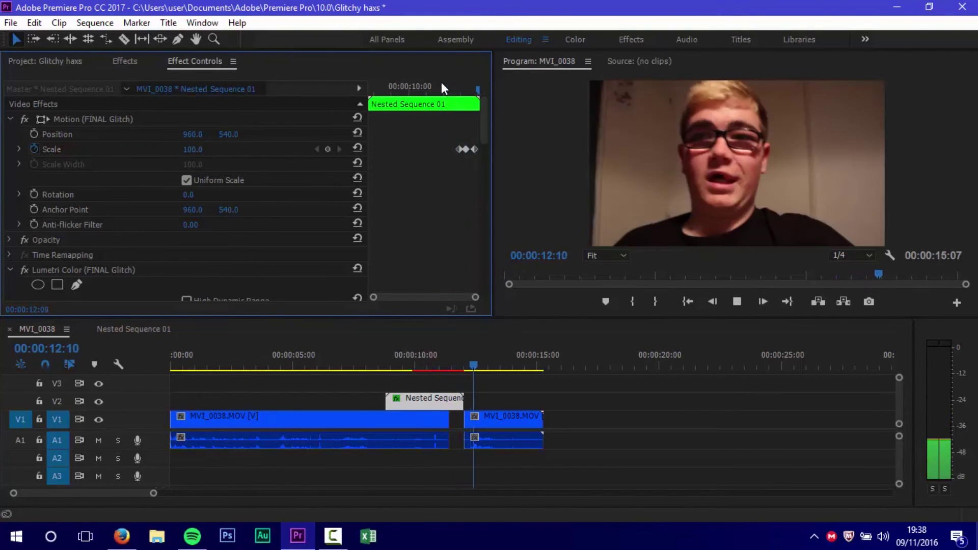
Stop the glitch preview at 00:00:11:07 and open YouTube in a new Firefox tab.
{"action": "left_click", "coordinate": [454, 85]}
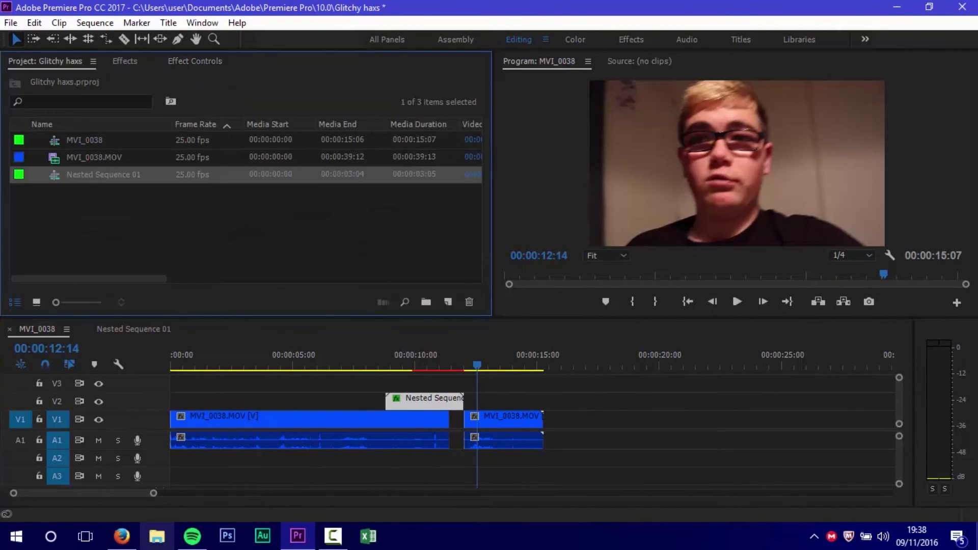
{"action": "left_click", "coordinate": [121, 536]}
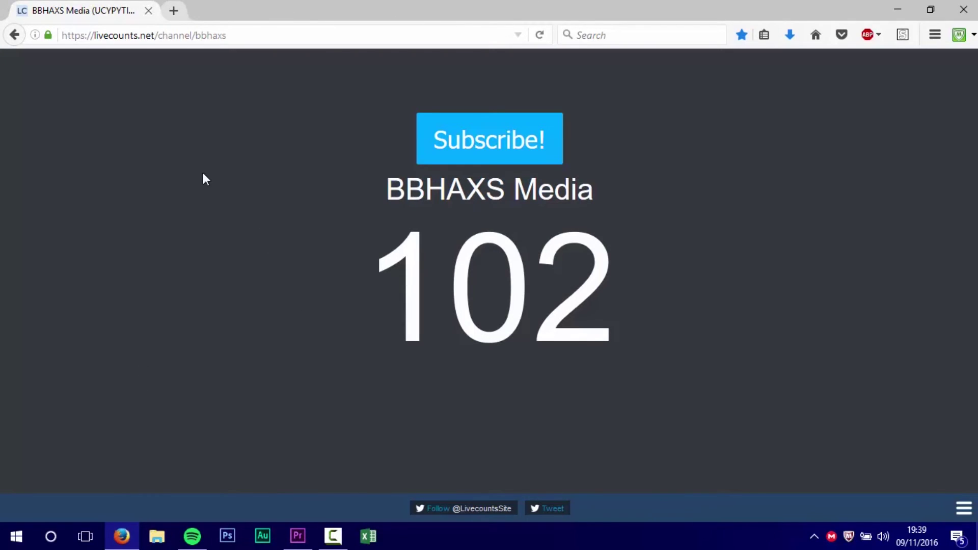
{"action": "key", "text": "ctrl+t"}
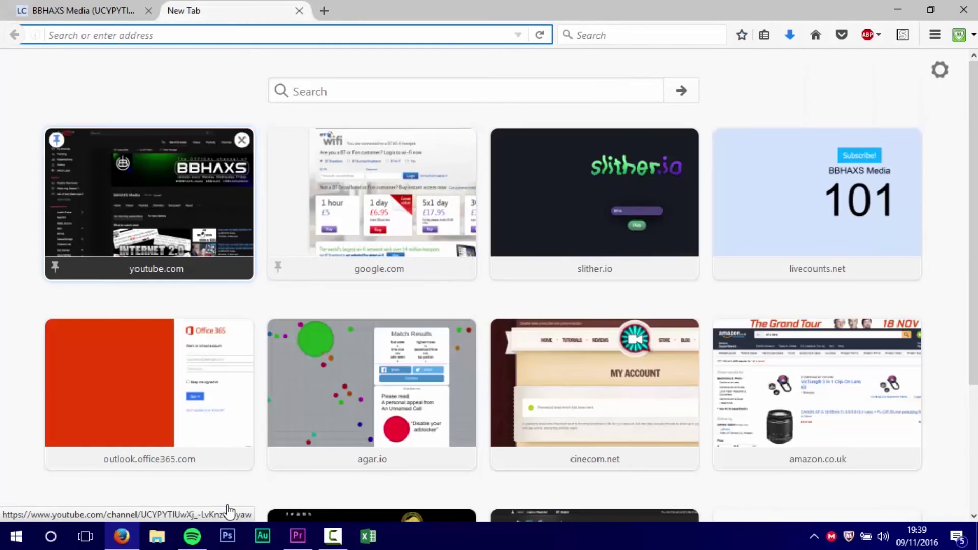
{"action": "left_click", "coordinate": [228, 512]}
Back in Premiere Pro, mark In at 00:00:10:03 and Out at 00:00:13:11, then open Export Settings.
{"action": "left_click", "coordinate": [298, 536]}
{"action": "left_click", "coordinate": [418, 365]}
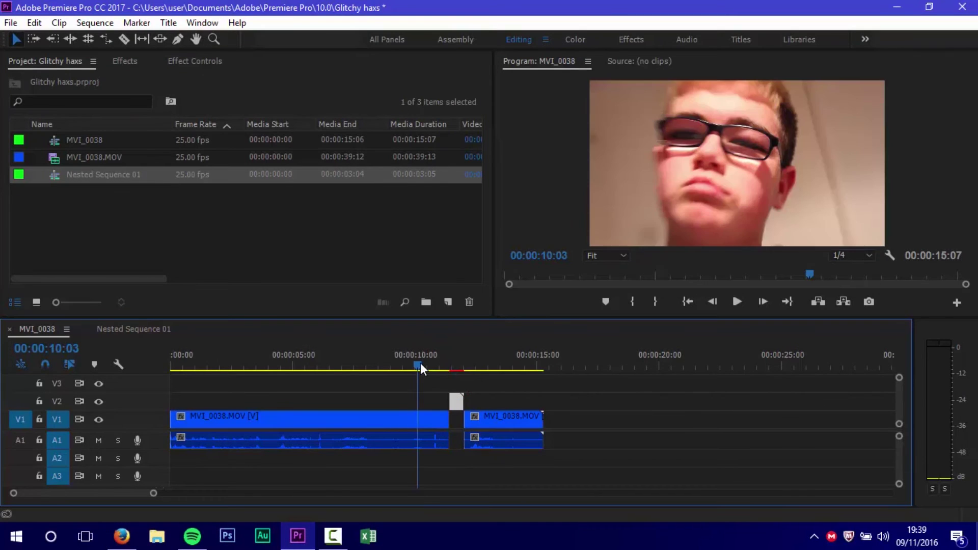
{"action": "key", "text": "i"}
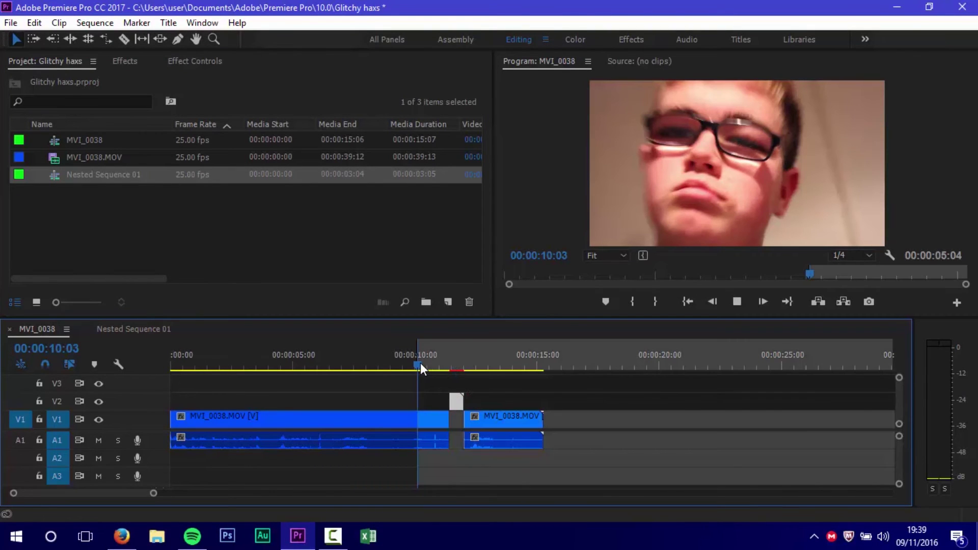
{"action": "left_click", "coordinate": [477, 365]}
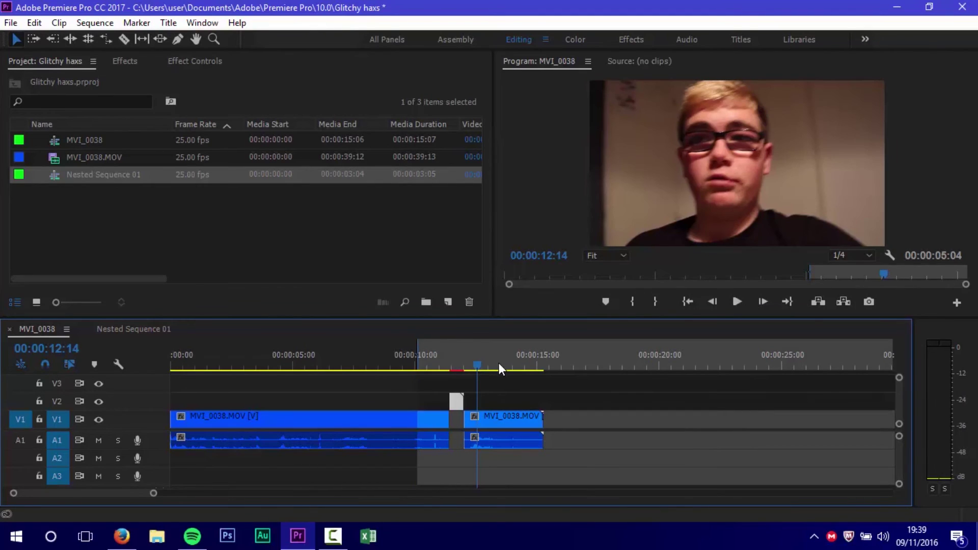
{"action": "key", "text": "o"}
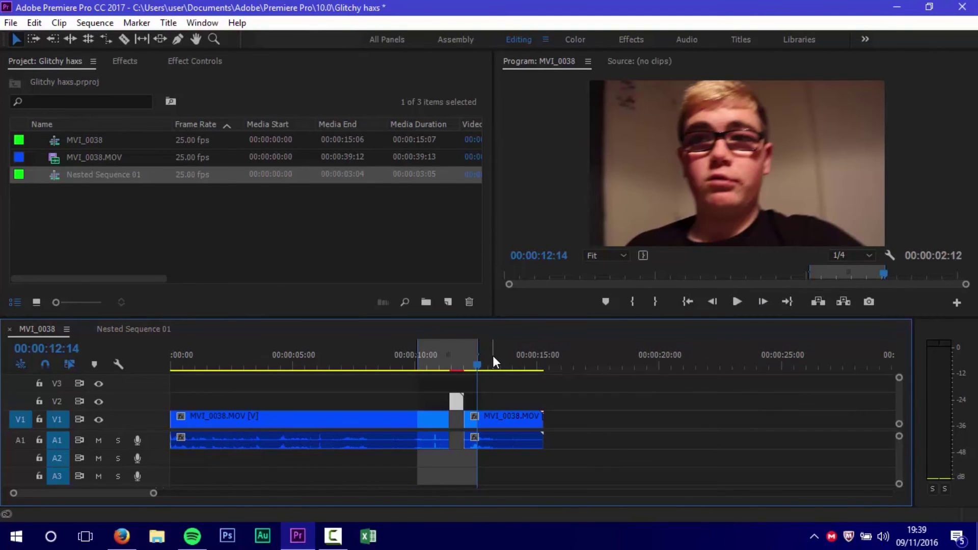
{"action": "left_click", "coordinate": [498, 357]}
{"action": "key", "text": "o"}
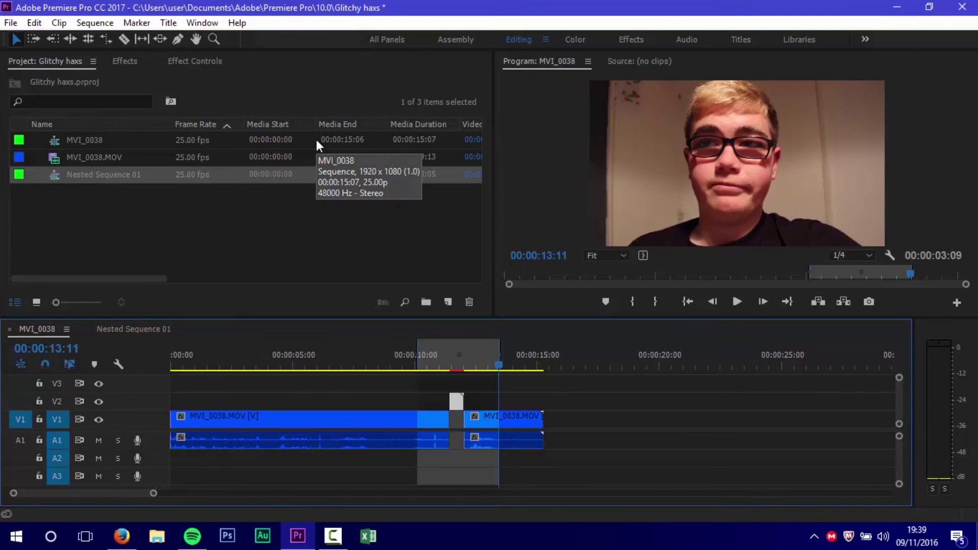
{"action": "key", "text": "ctrl+m"}
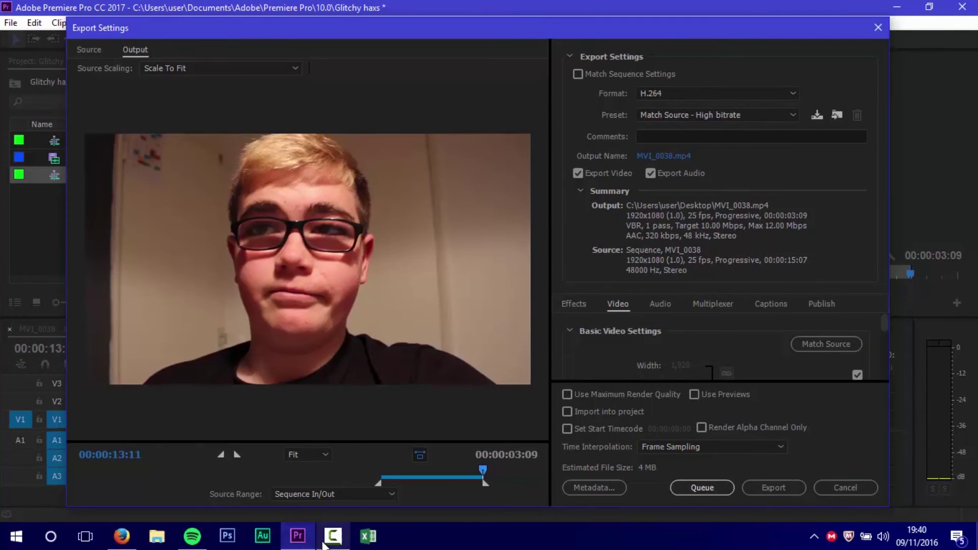
Rename the export output file to 'Gkithy me'.
{"action": "left_click", "coordinate": [332, 537]}
{"action": "left_click", "coordinate": [665, 157]}
{"action": "key", "text": "Caps_Lock"}
{"action": "type", "text": "G"}
{"action": "key", "text": "Caps_Lock"}
{"action": "type", "text": "kithy me"}
{"action": "key", "text": "Return"}
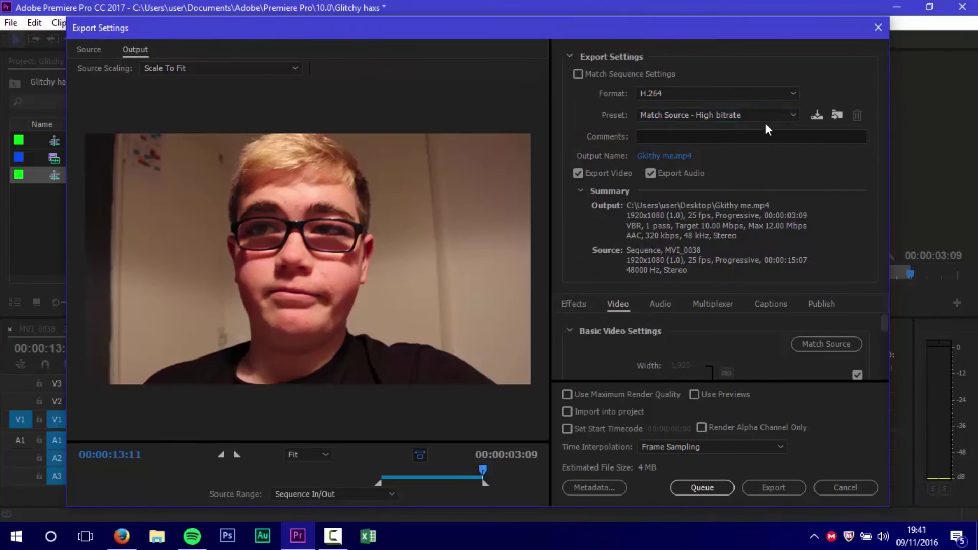
Choose the Match Source - Medium bitrate preset and start the export.
{"action": "left_click", "coordinate": [765, 124]}
{"action": "left_click", "coordinate": [482, 41]}
{"action": "left_click", "coordinate": [723, 119]}
{"action": "left_click", "coordinate": [471, 58]}
{"action": "left_click", "coordinate": [788, 488]}
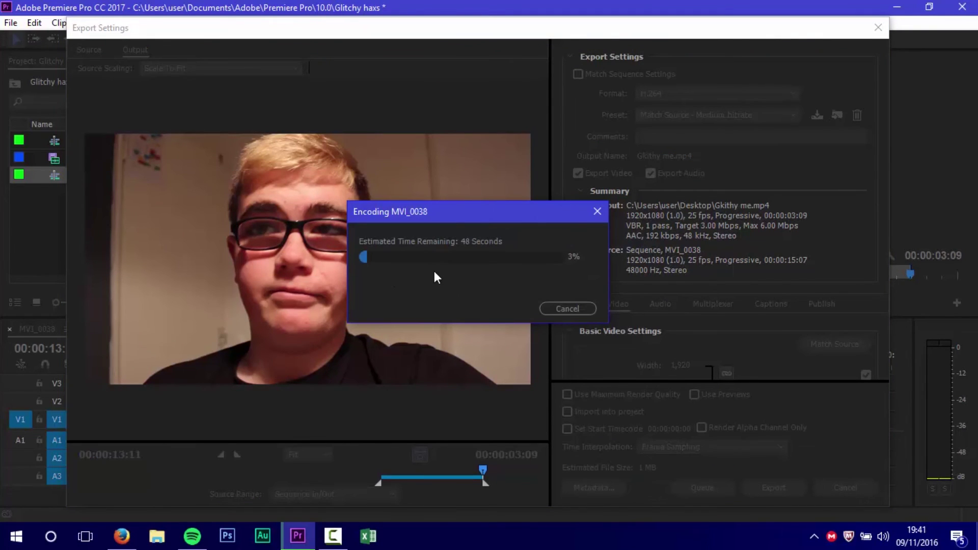